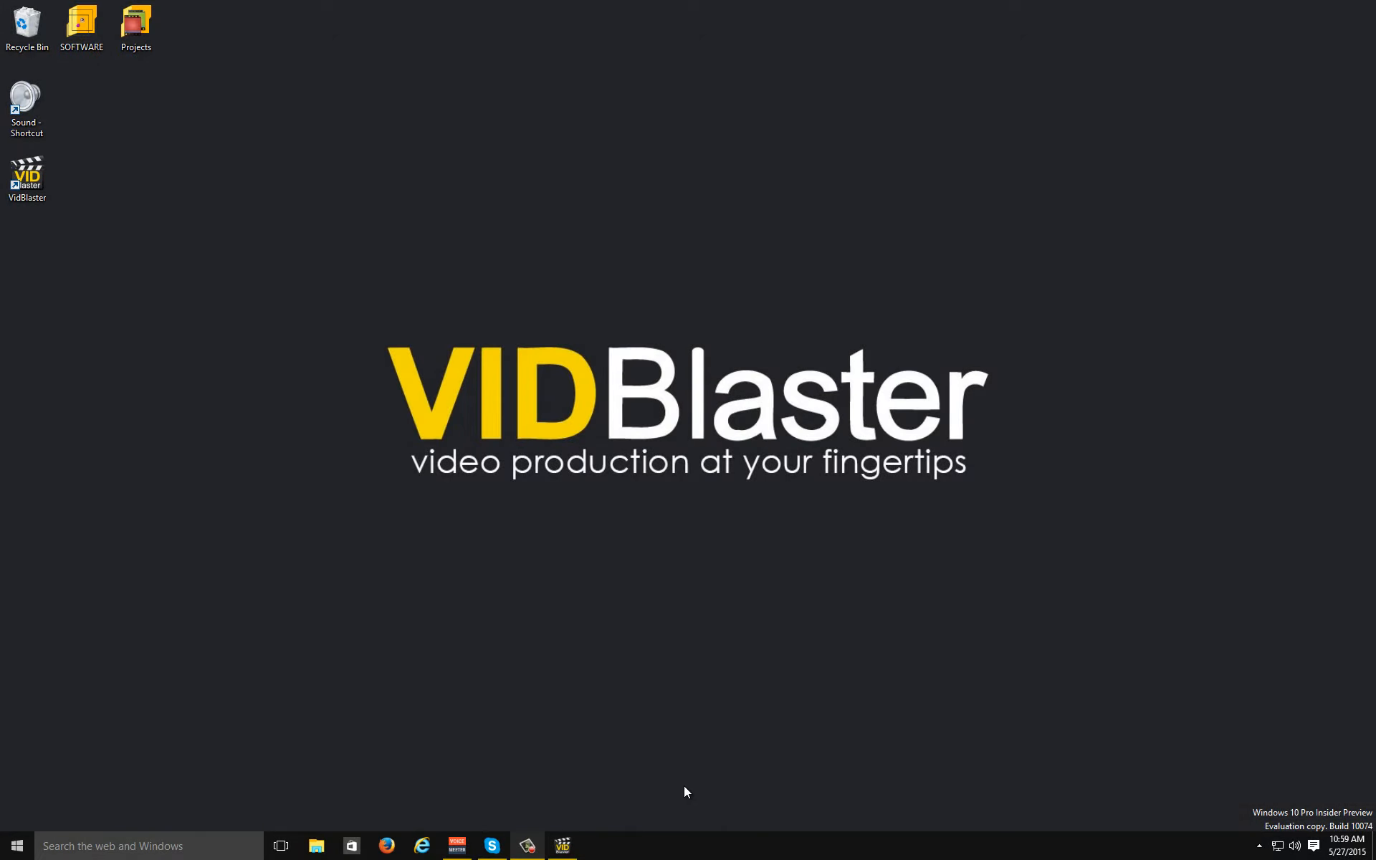
Bring up the VidBlaster Studio window from the taskbar
click(564, 848)
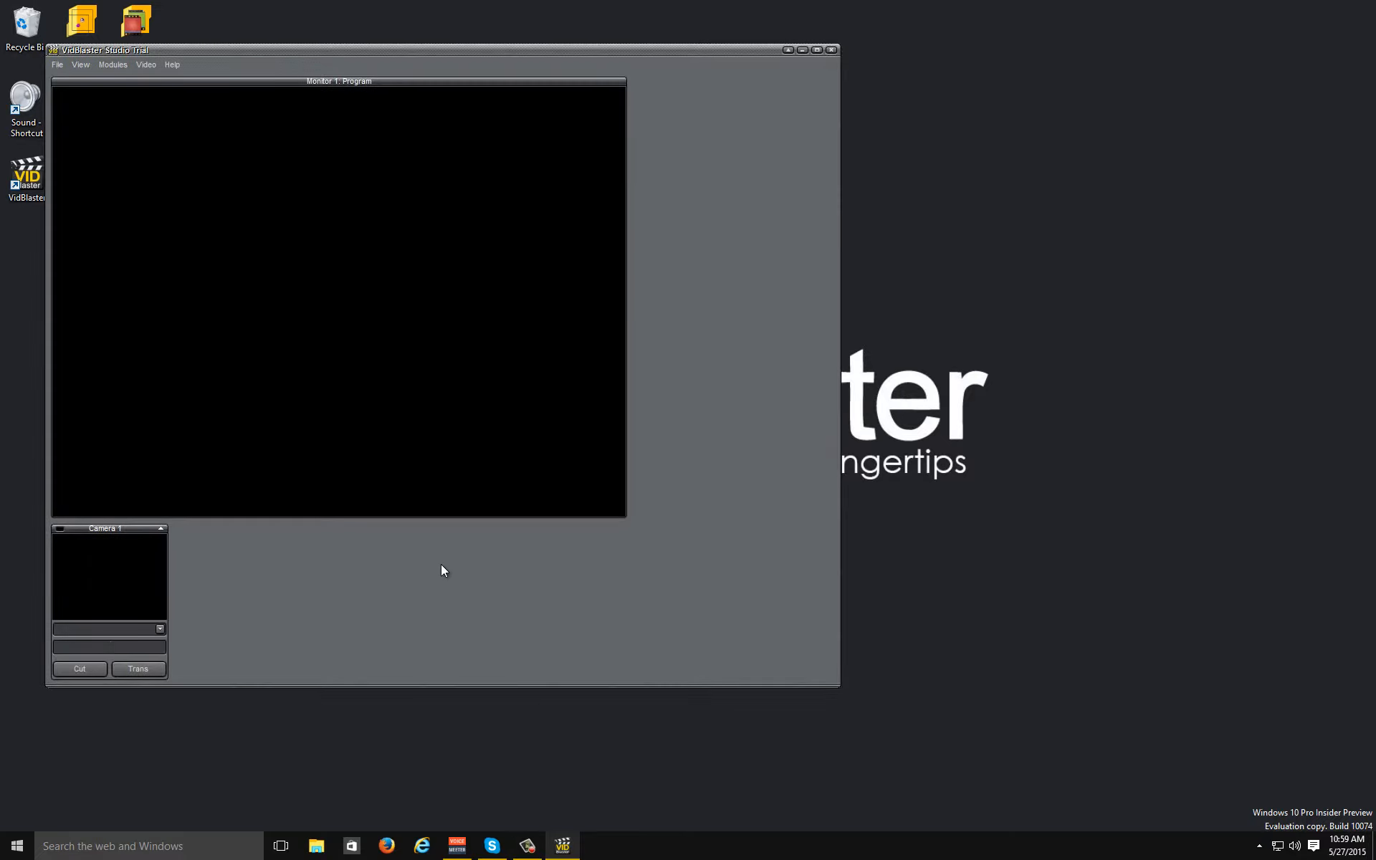
Add a Diagnostics module and place it beside Camera 1
click(121, 68)
click(230, 97)
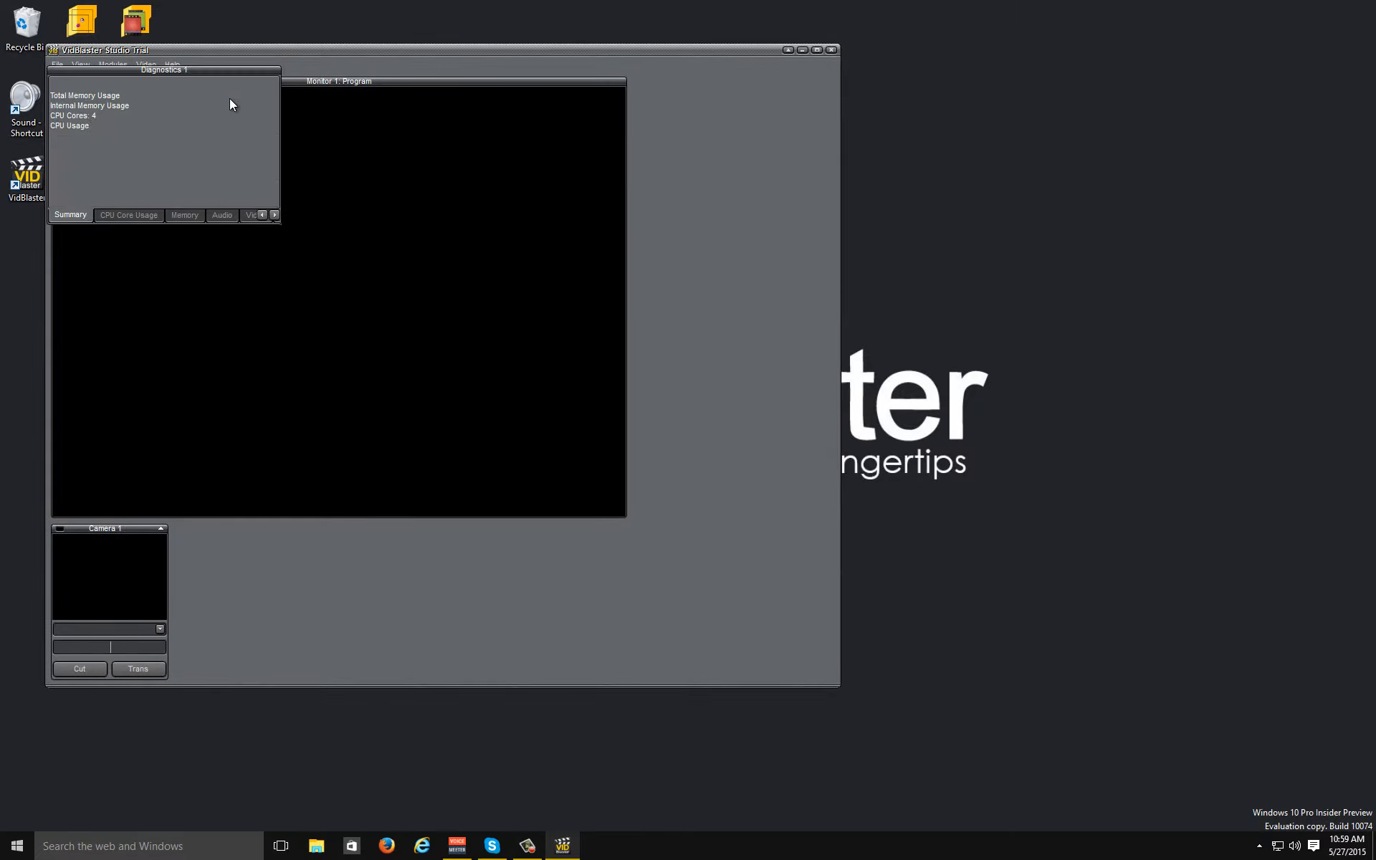
drag(198, 72, 329, 531)
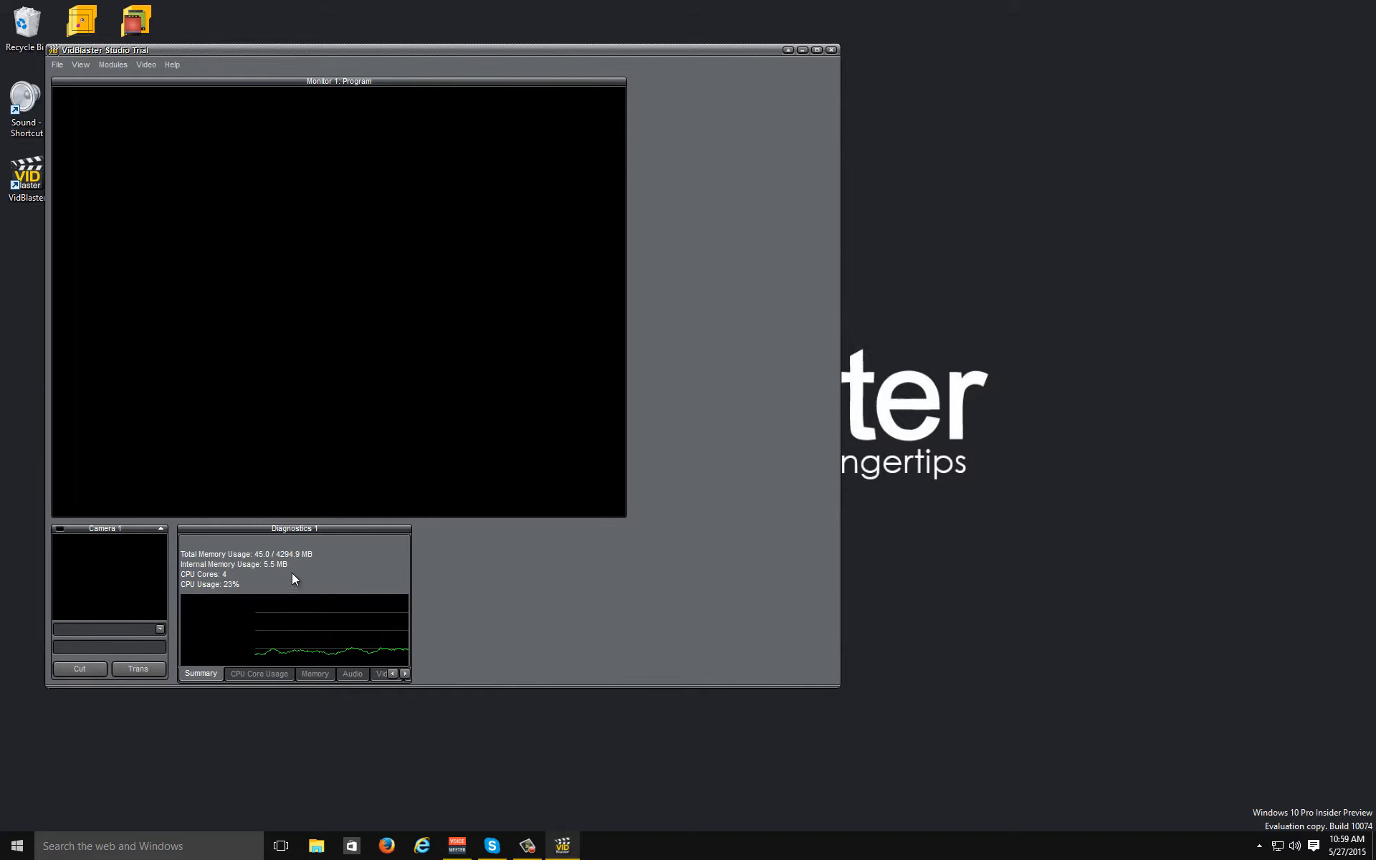
Try CPU Core Usage and the floating CPU Usage graph, then leave Diagnostics showing Memory
click(259, 675)
click(79, 64)
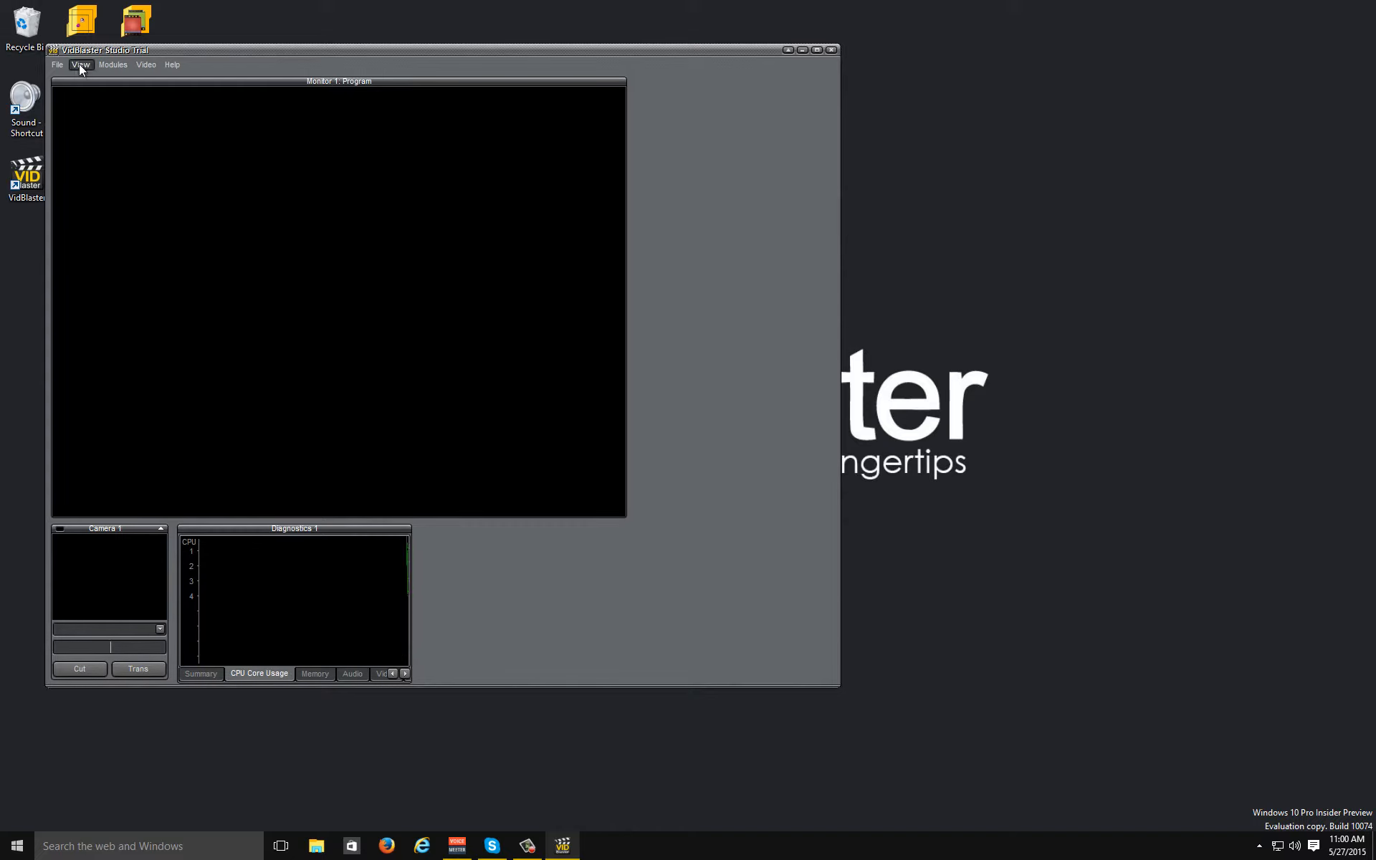
click(122, 83)
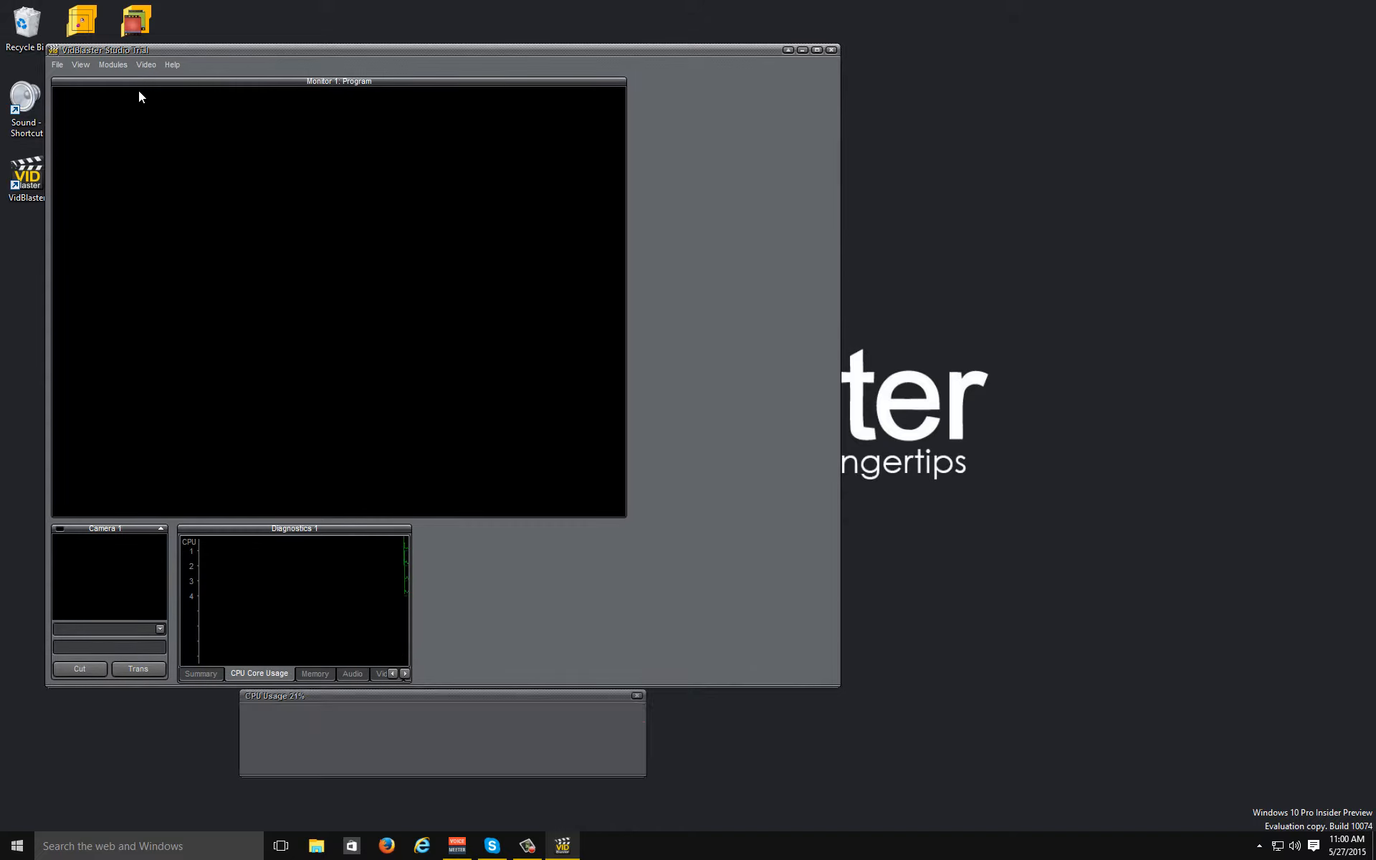
drag(527, 698, 518, 703)
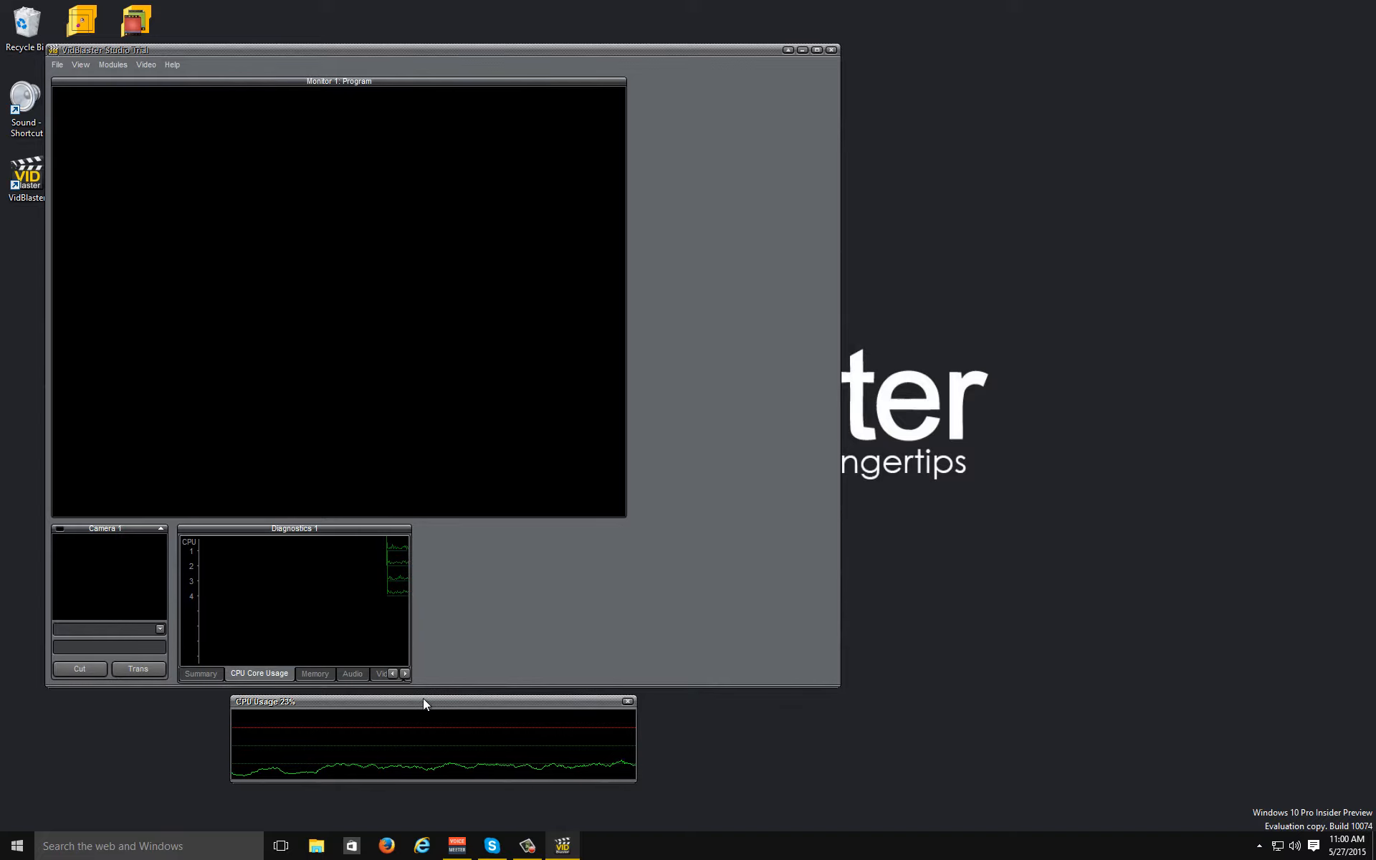
click(629, 704)
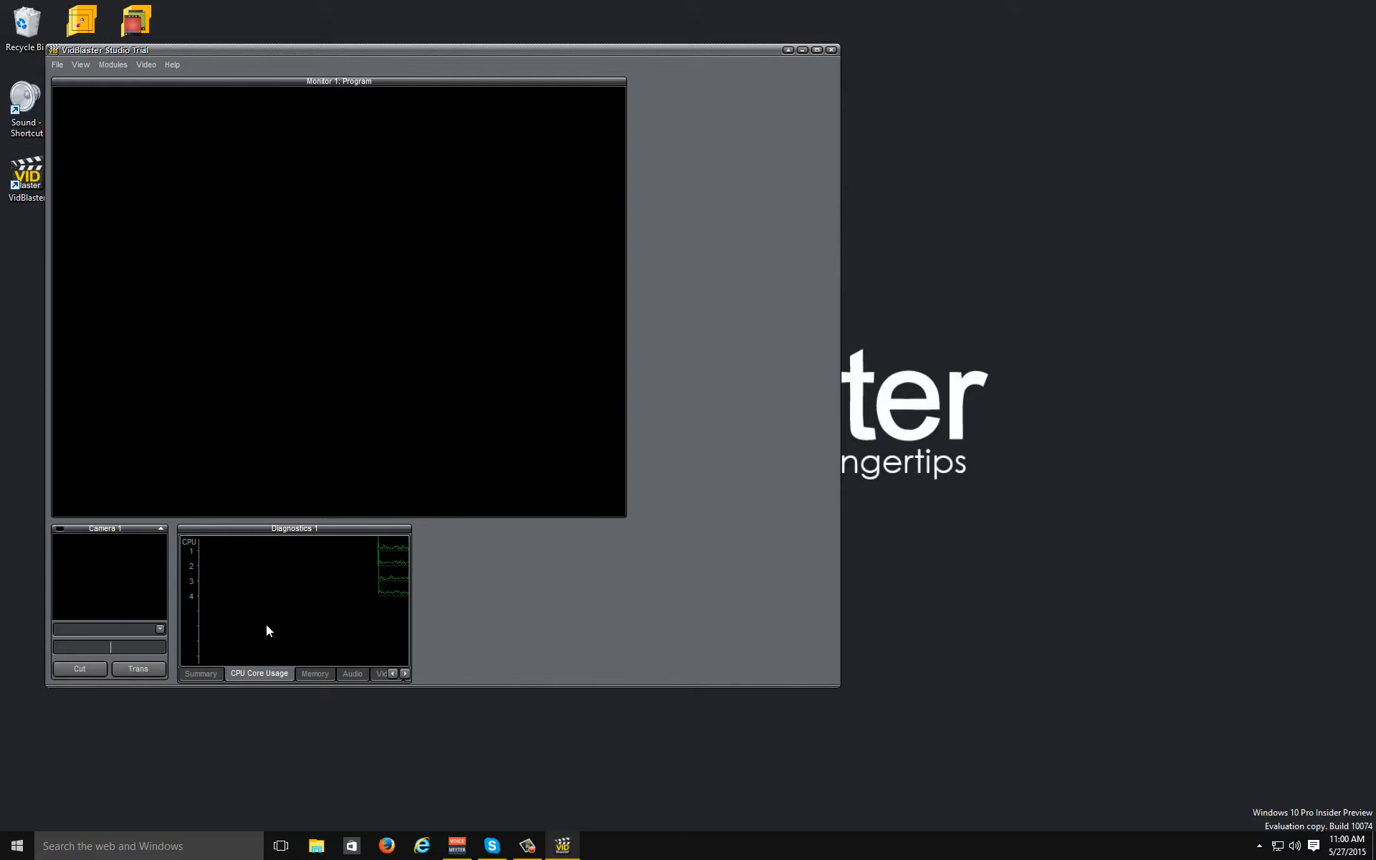
click(318, 674)
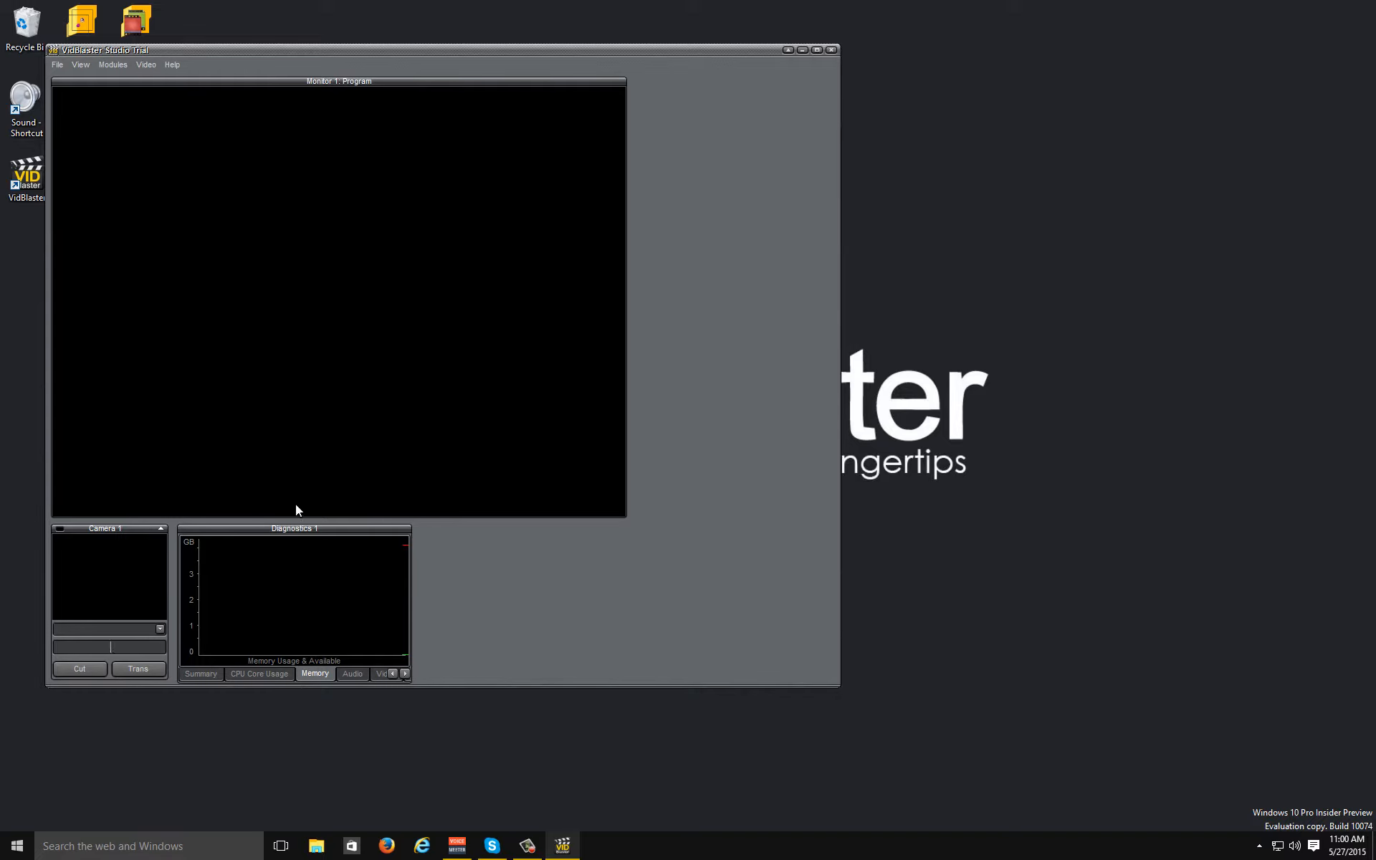
Add a Signal Generator module and place it beside Diagnostics
click(123, 66)
mouse_move(131, 81)
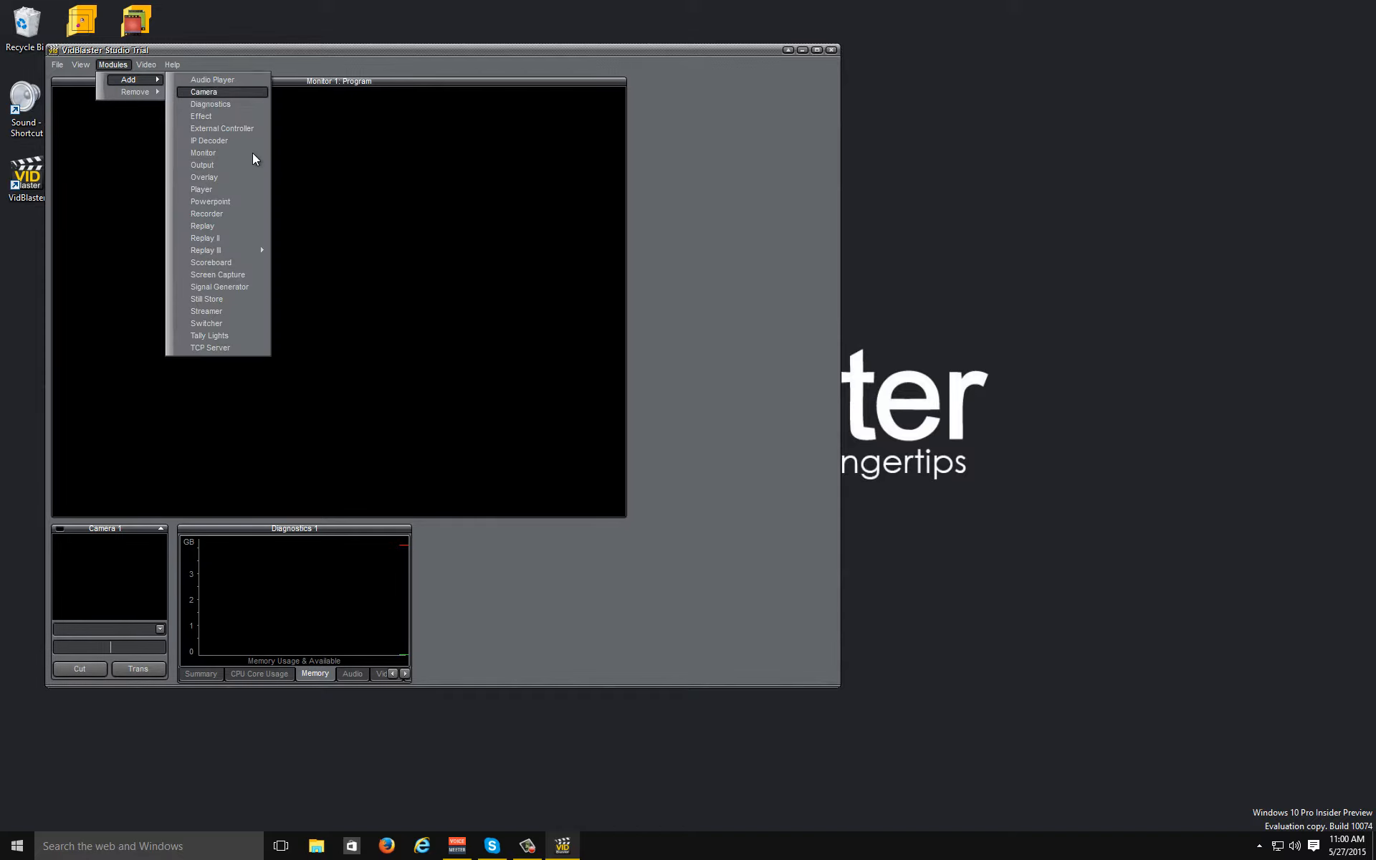
click(240, 286)
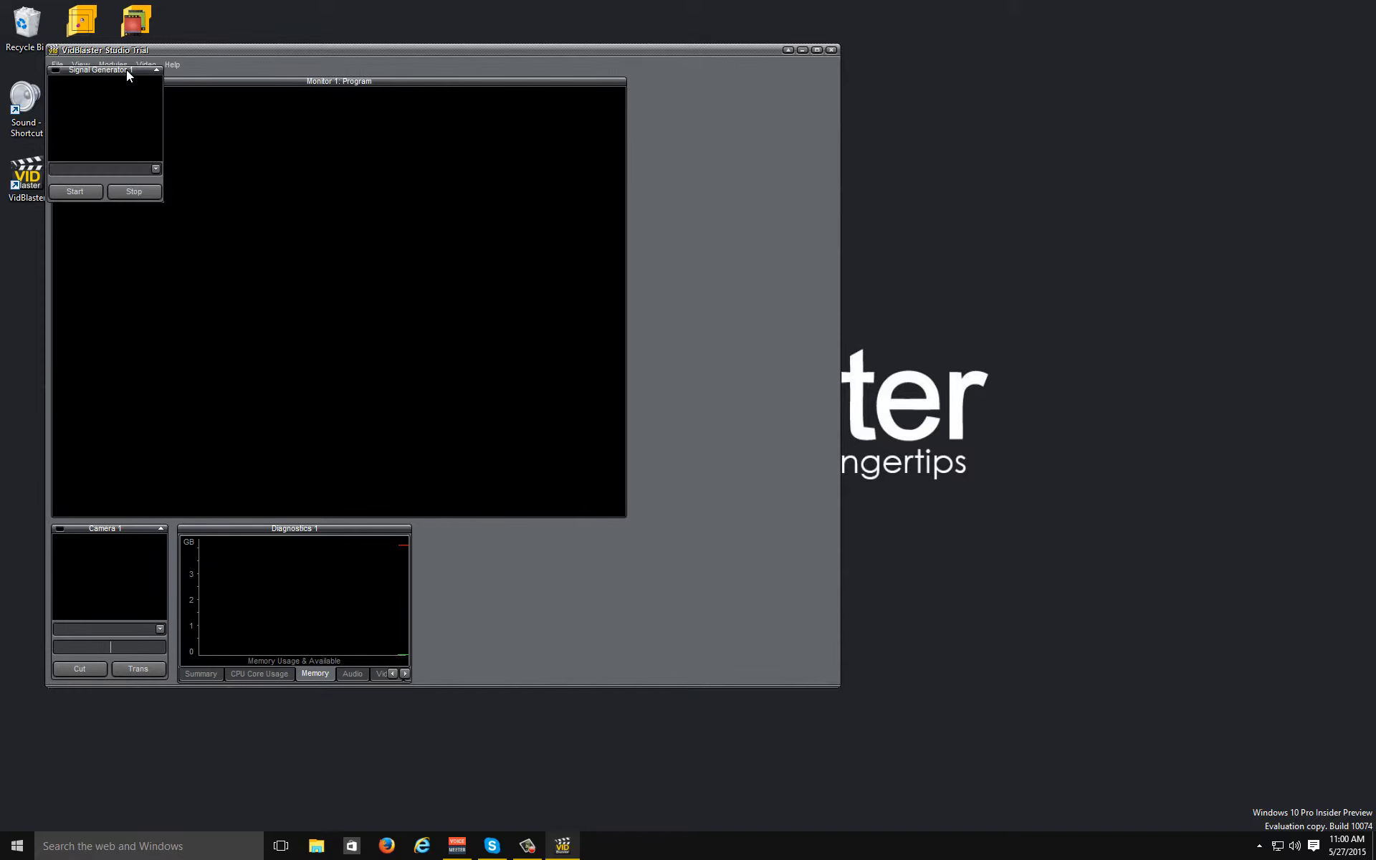
mouse_move(125, 70)
mouse_down()
mouse_move(504, 535)
mouse_move(495, 528)
mouse_up()
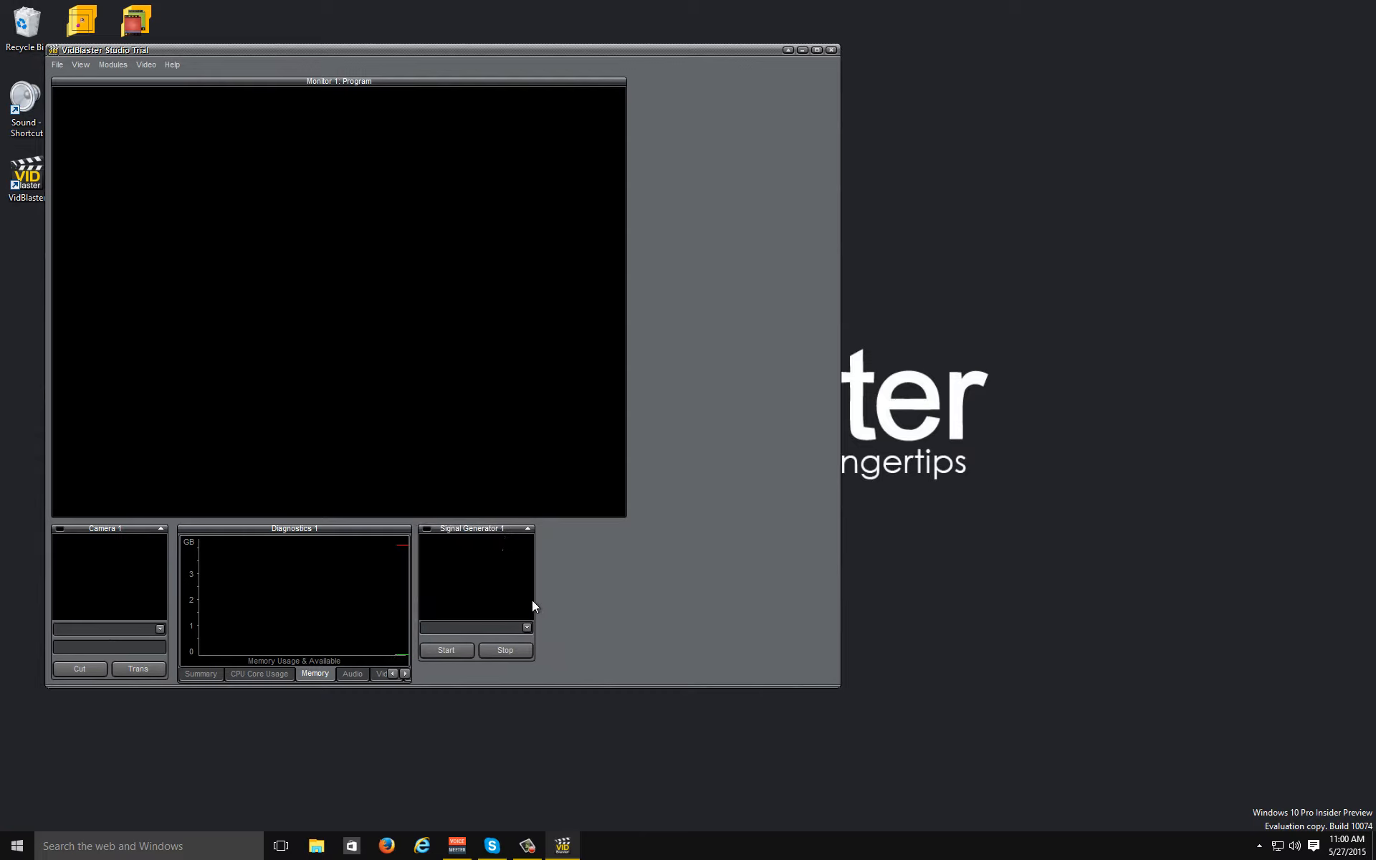
Generate the Colour bars pattern and send it to the program monitor
click(526, 626)
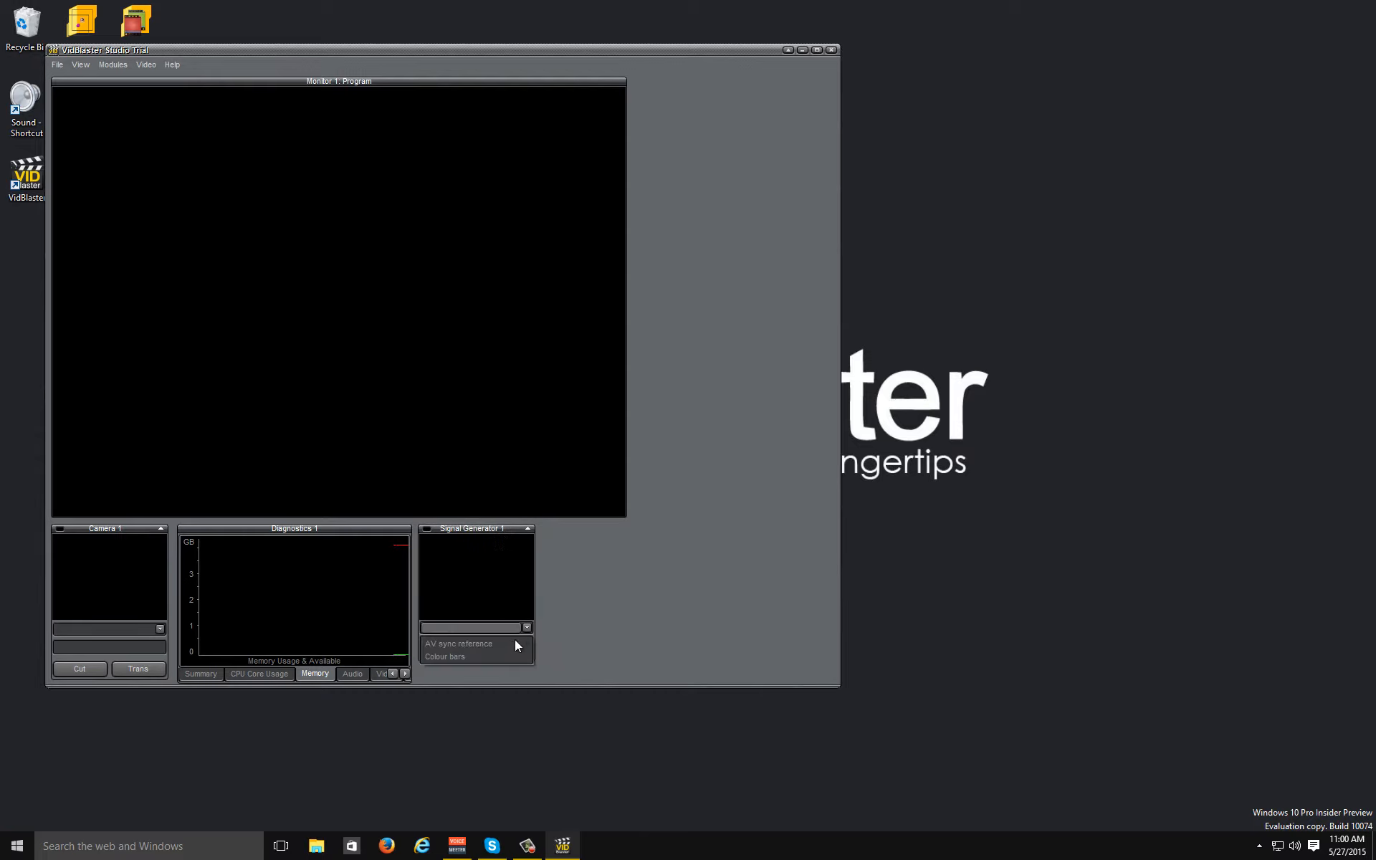
click(491, 656)
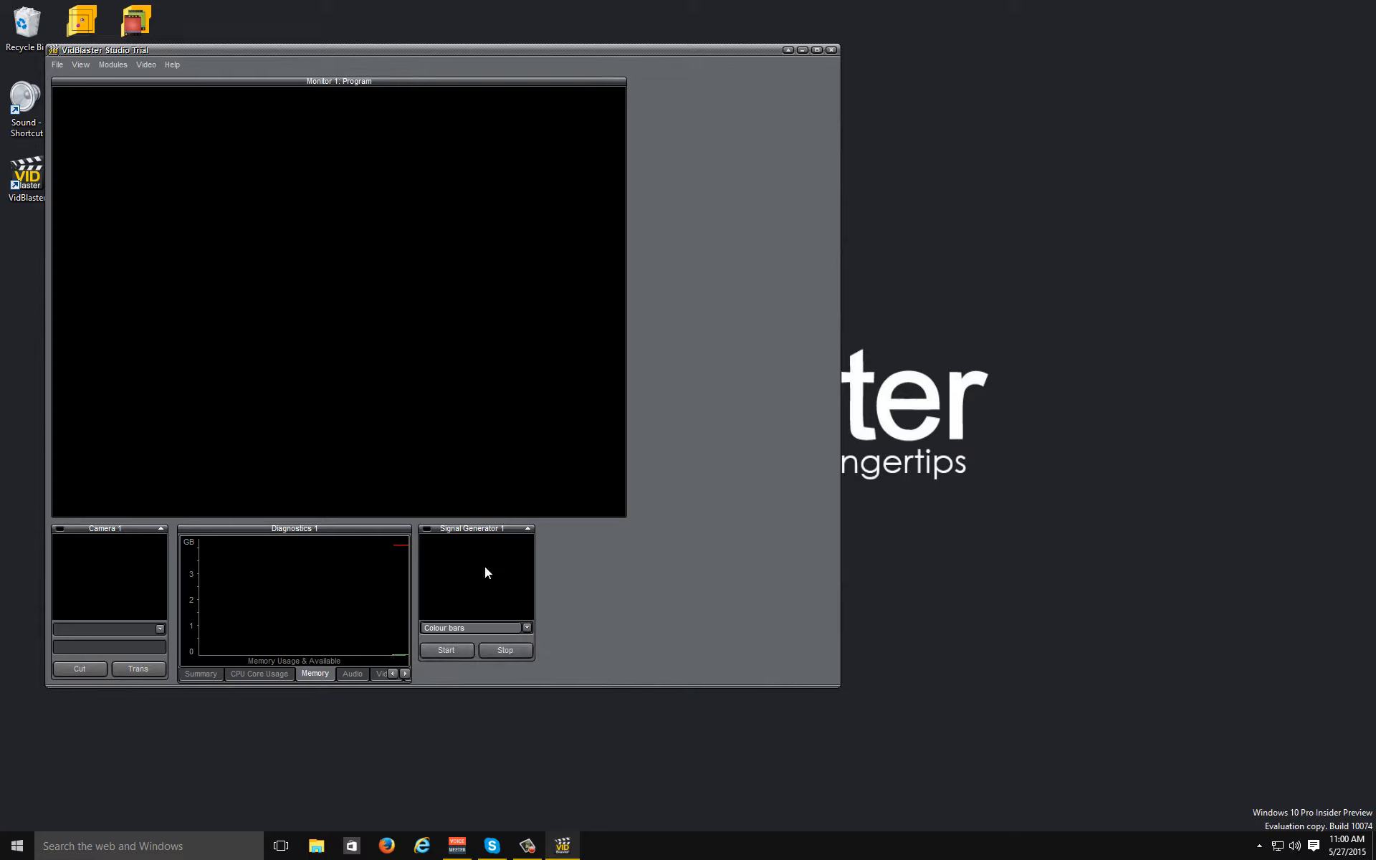
click(443, 649)
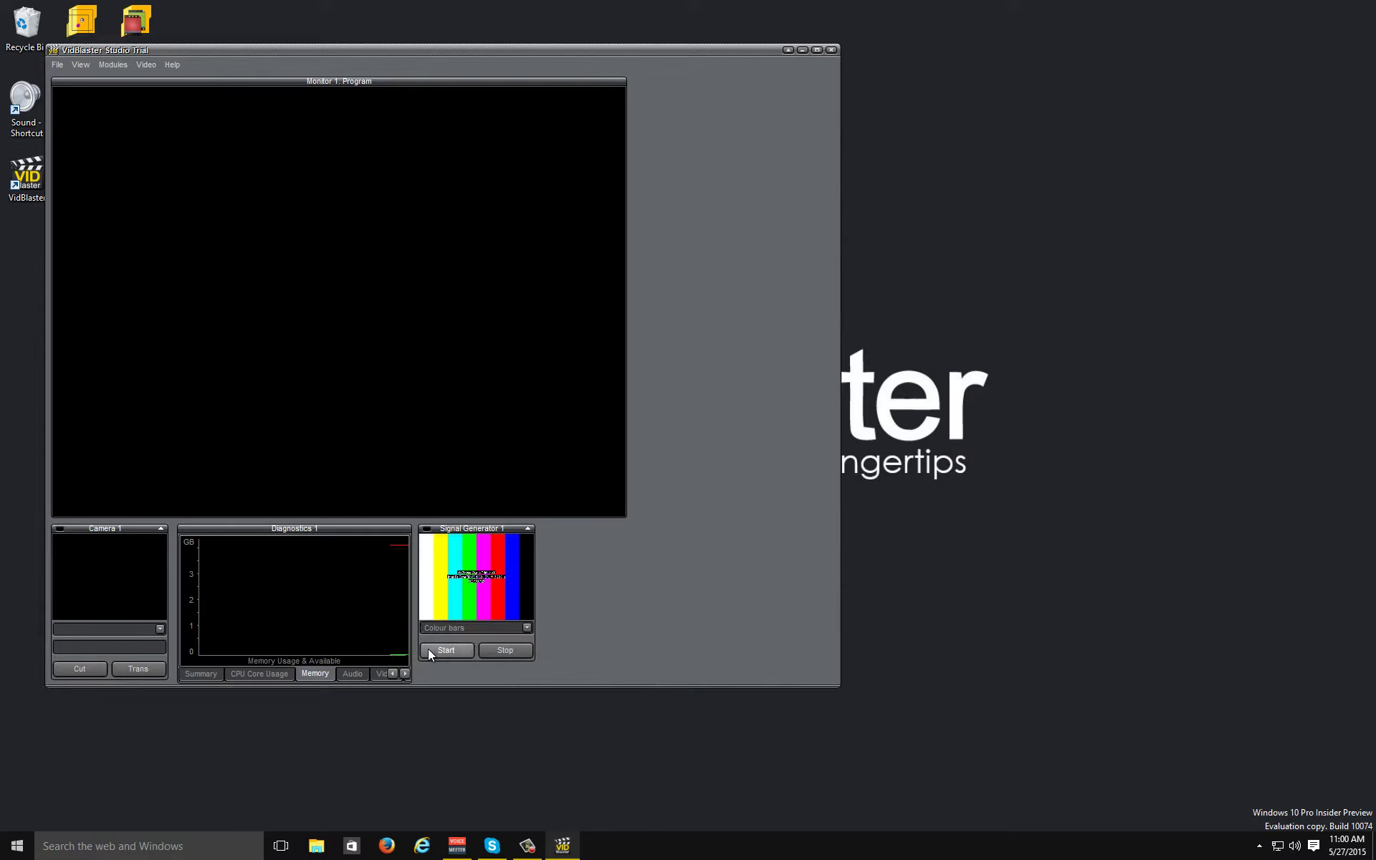
click(480, 590)
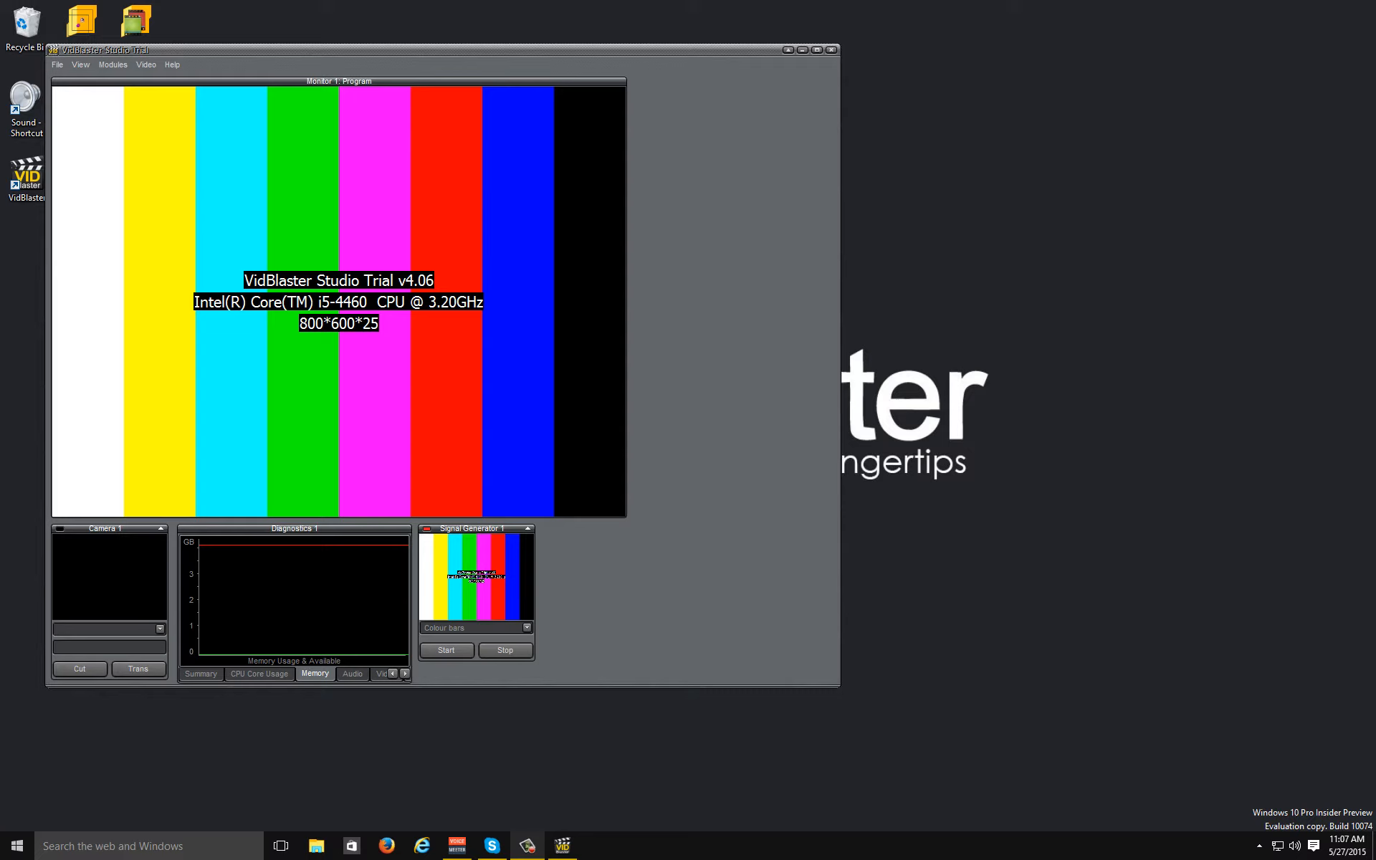
Switch the Signal Generator pattern to AV sync reference
click(528, 627)
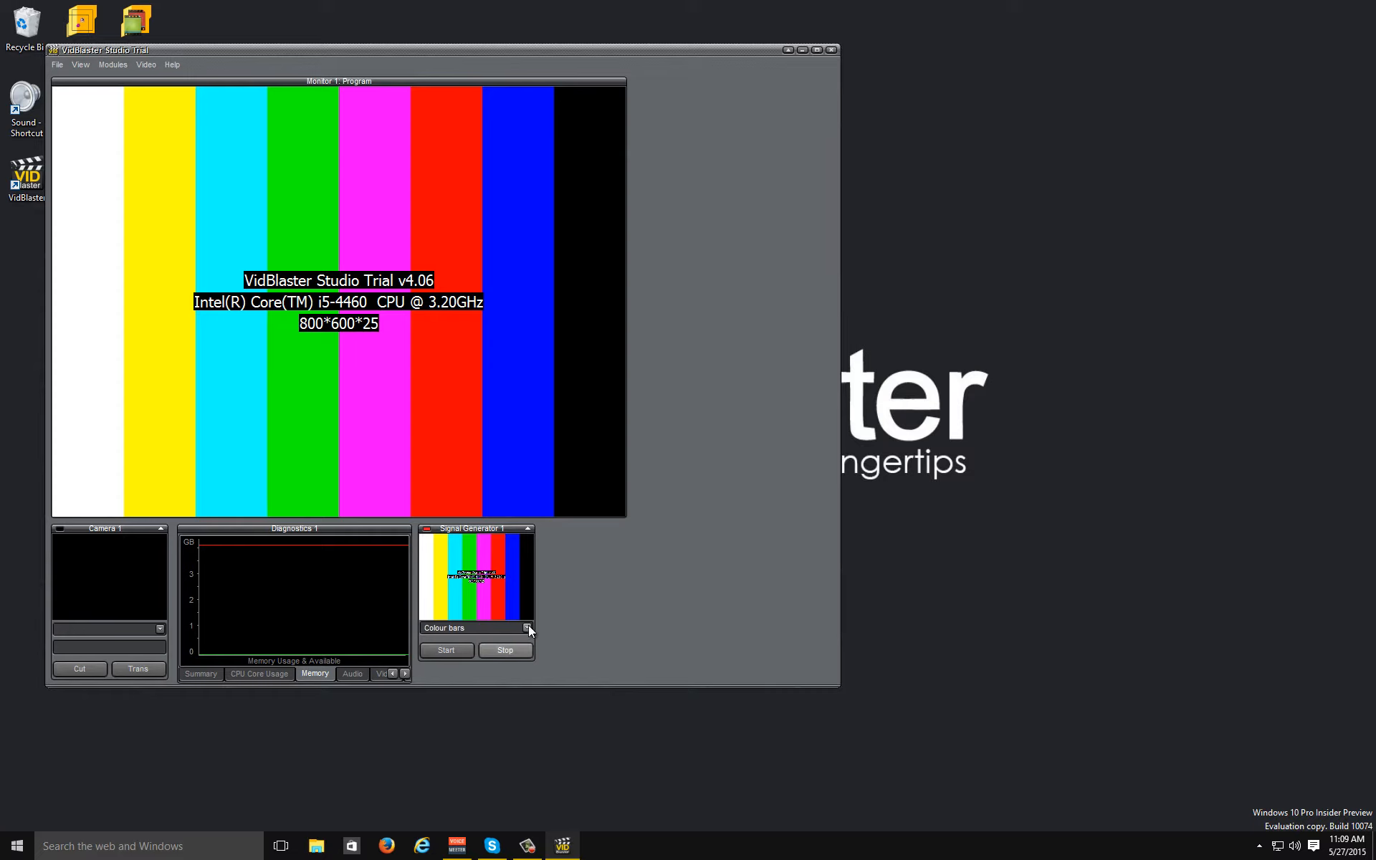
click(528, 627)
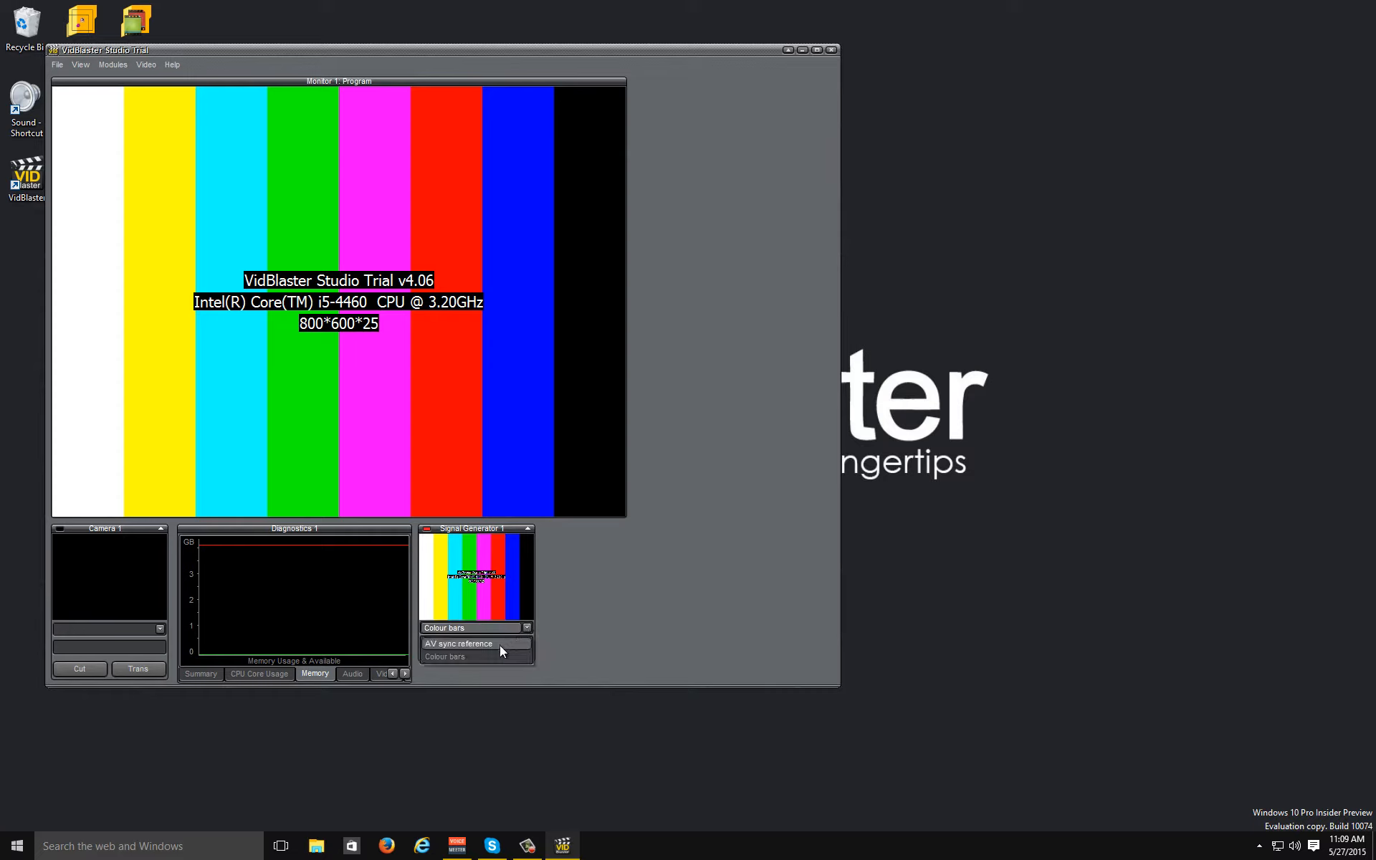
click(500, 646)
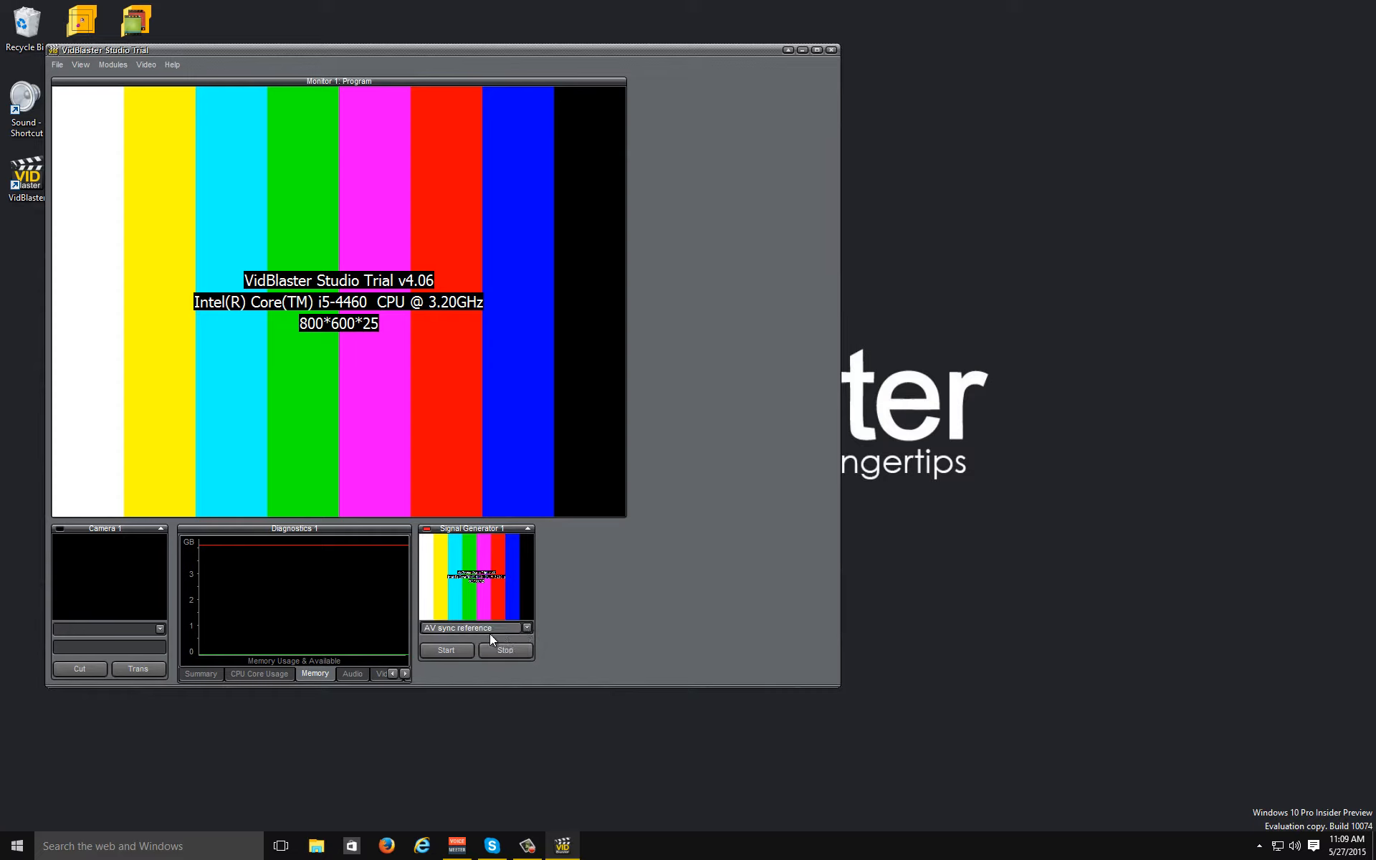
Set VoiceMeeter Input as the audio device and start the test signal
right_click(498, 588)
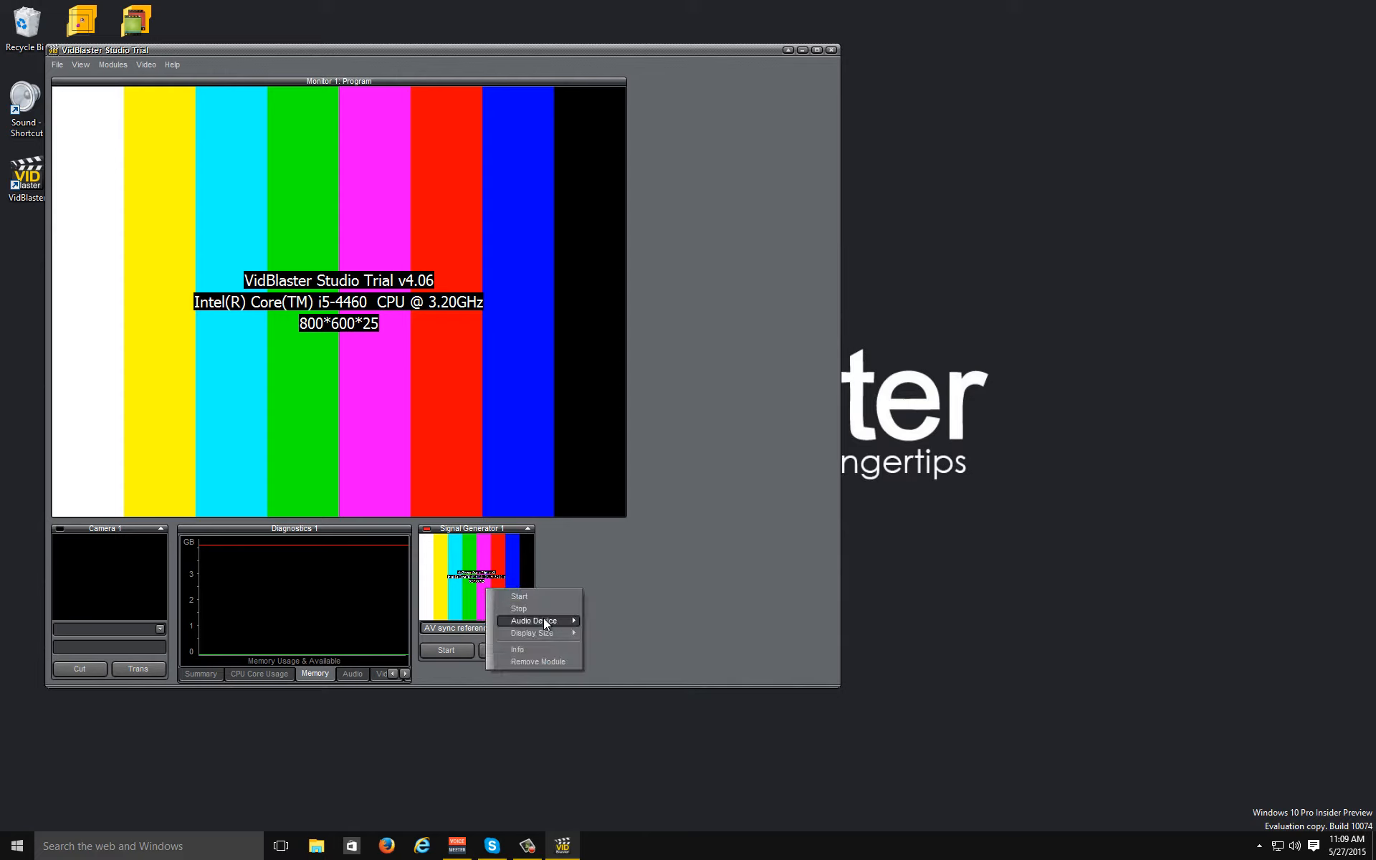
mouse_move(535, 620)
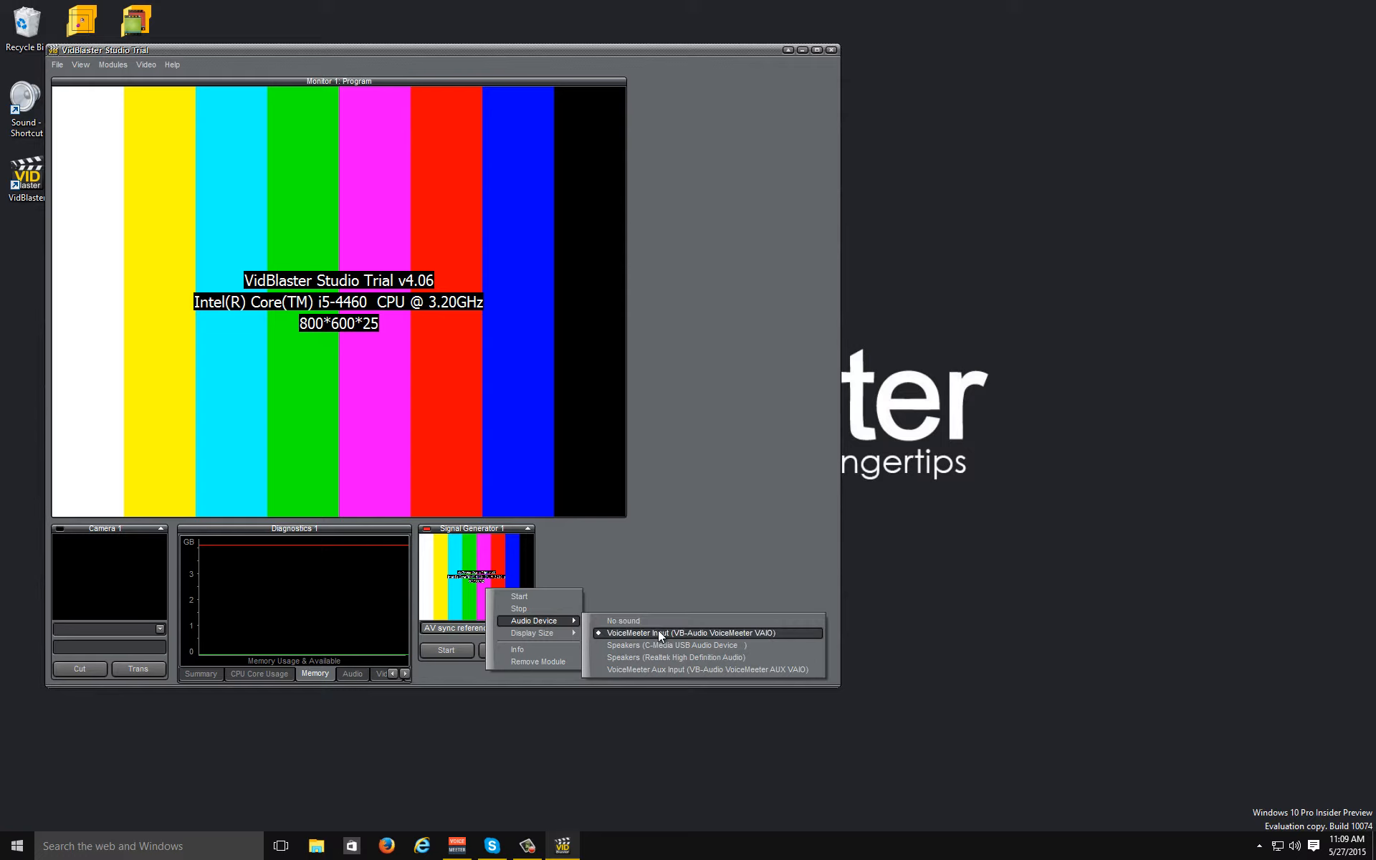
click(659, 634)
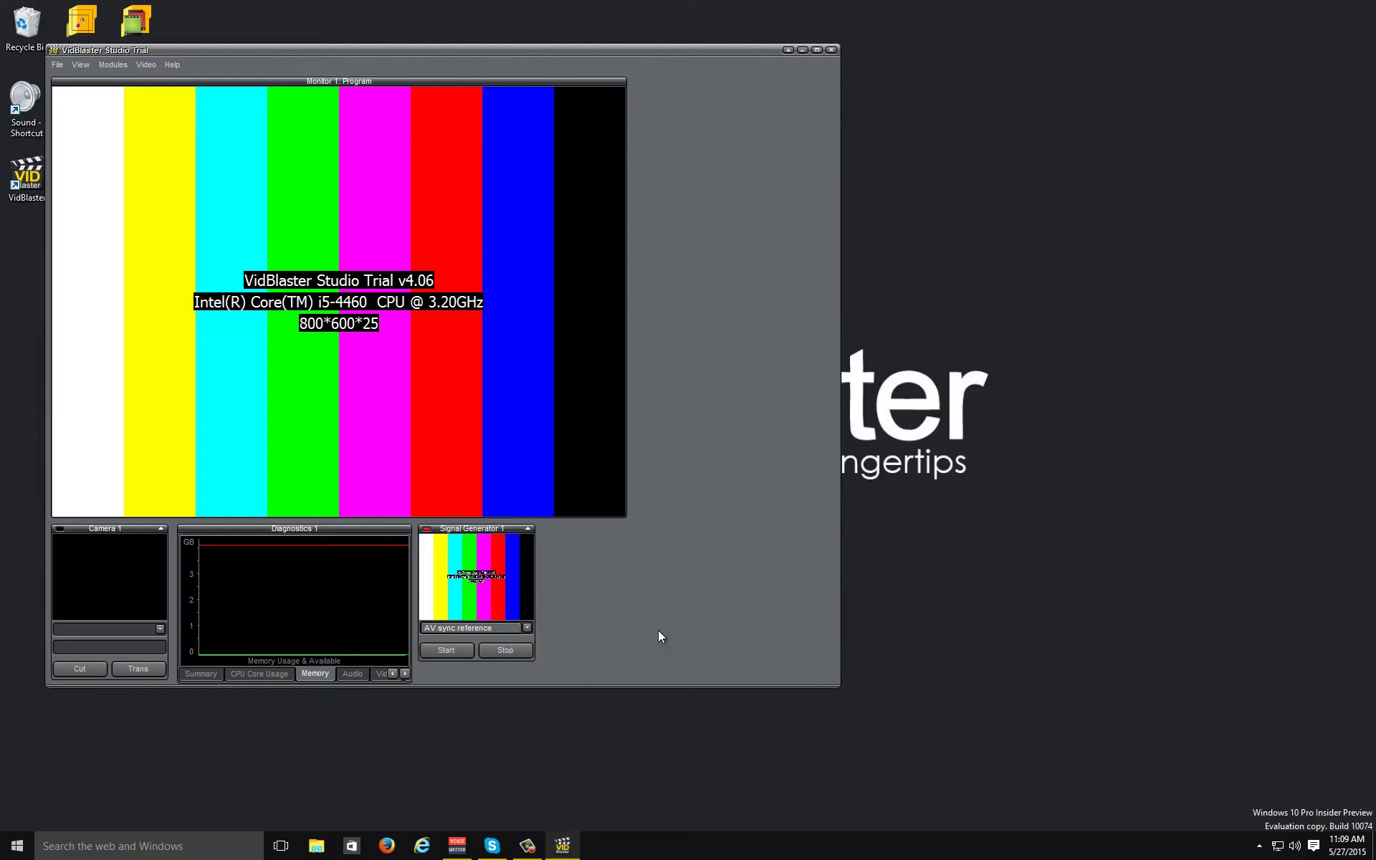
click(446, 653)
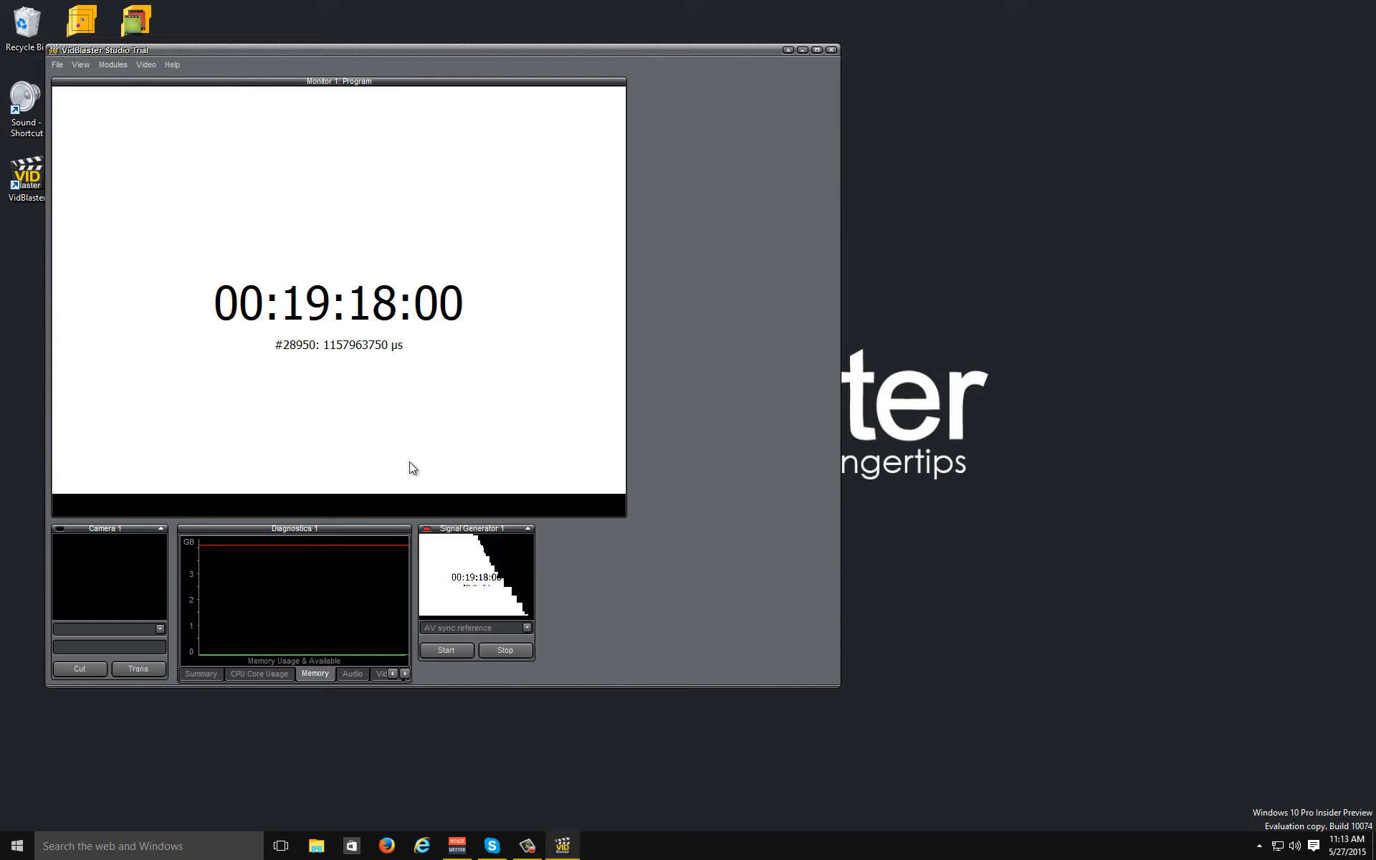
Add a Screen Capture module beside Signal Generator 1 and list its capture sources
click(106, 65)
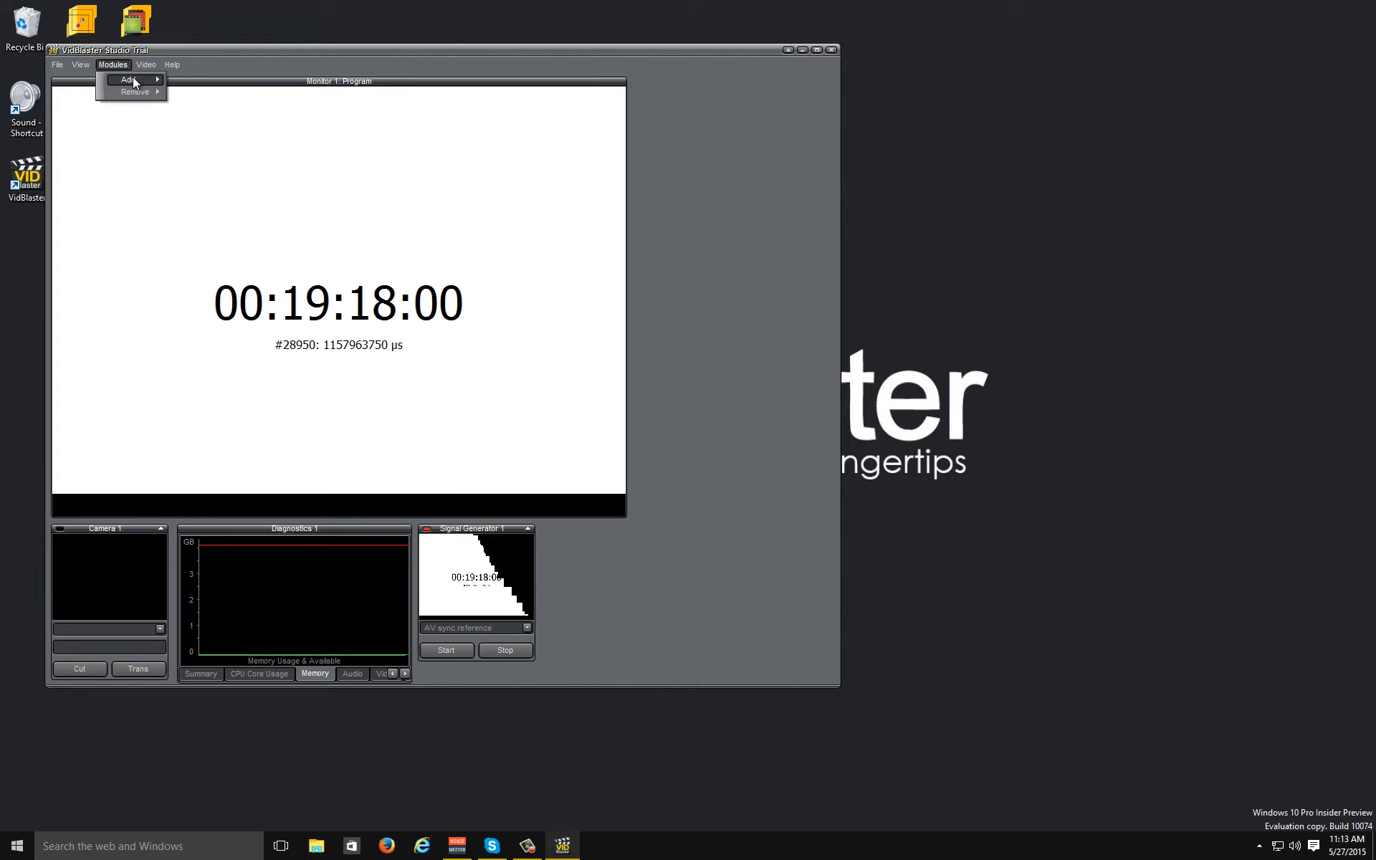
mouse_move(130, 79)
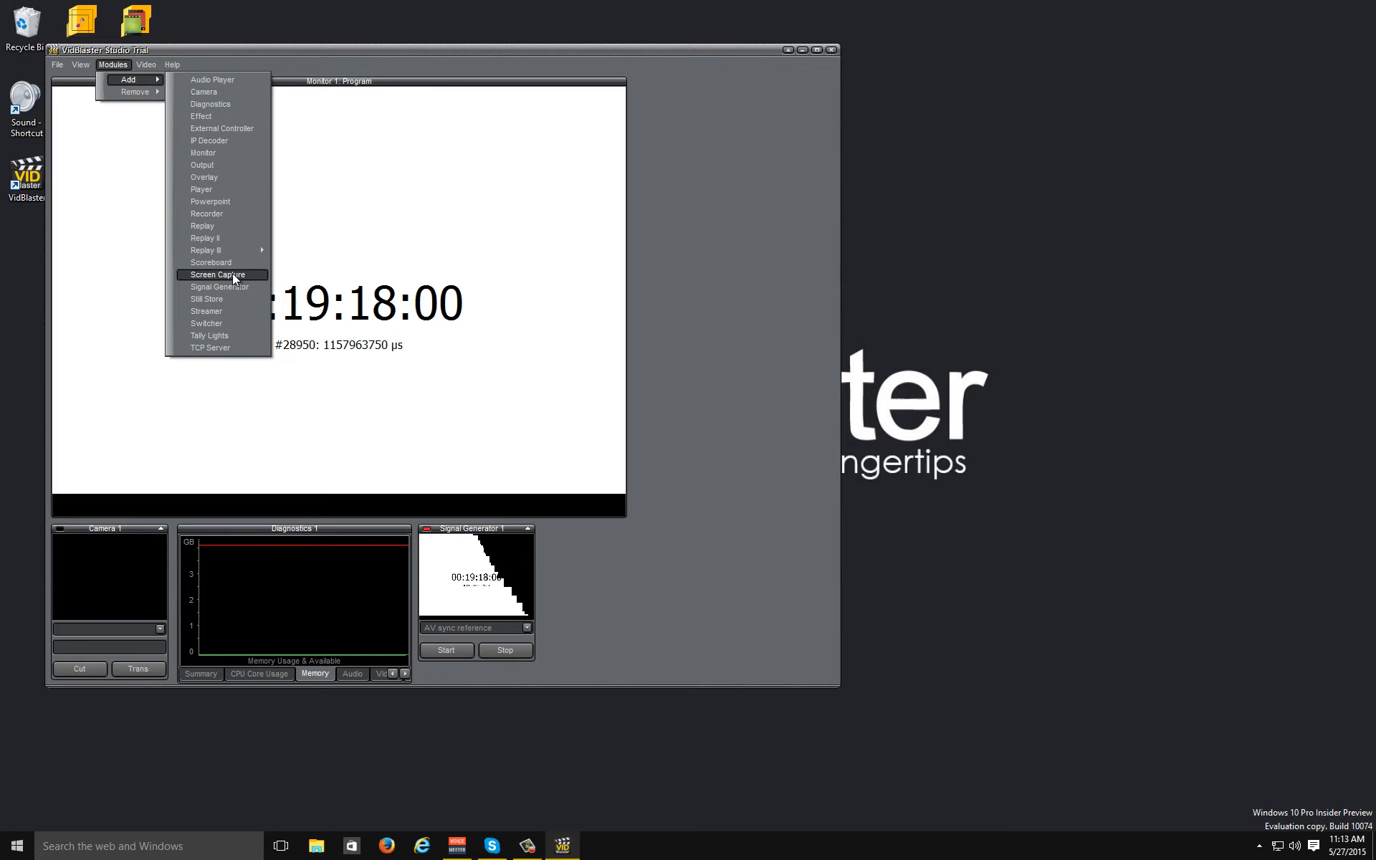
click(232, 274)
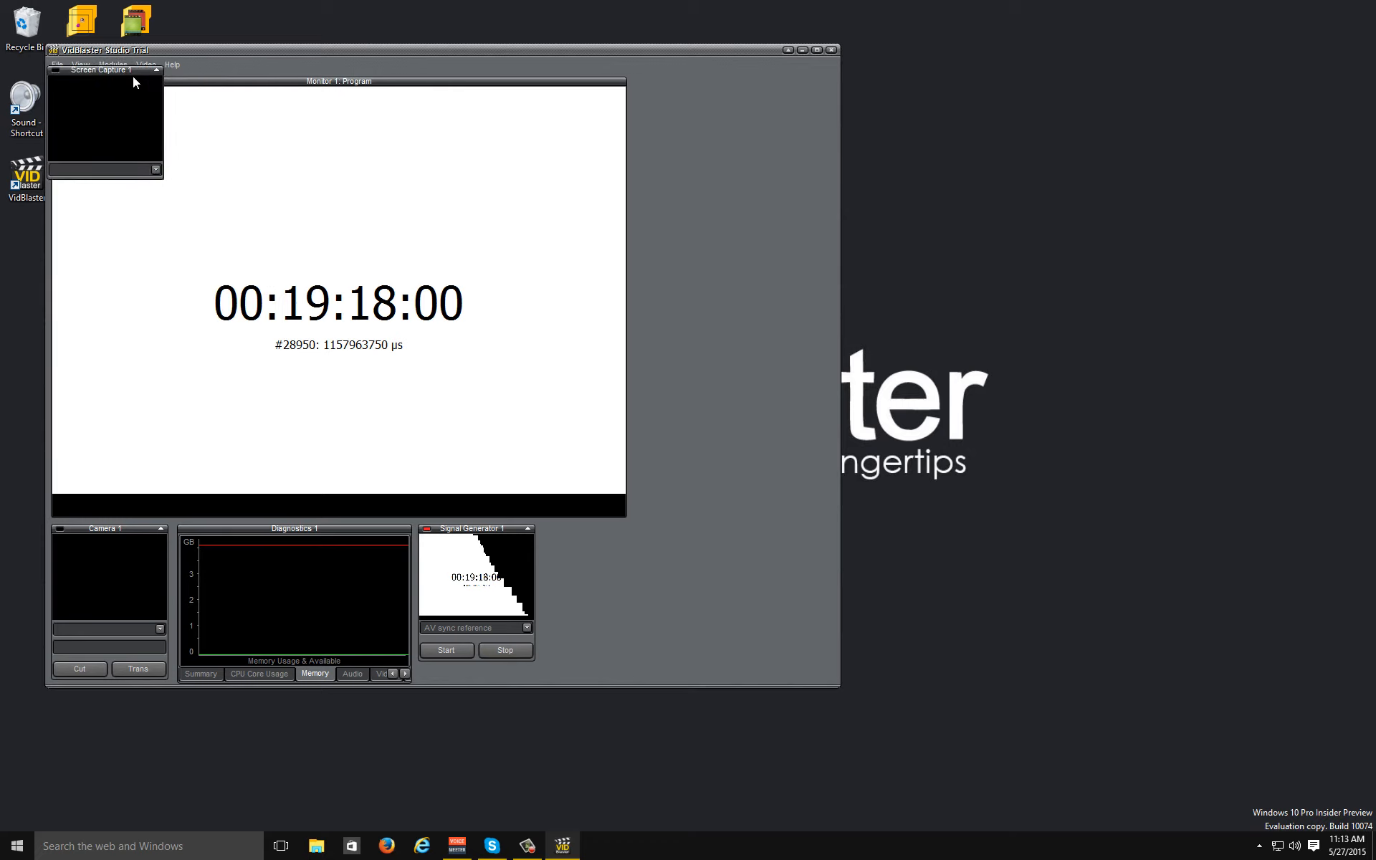
drag(133, 69, 631, 526)
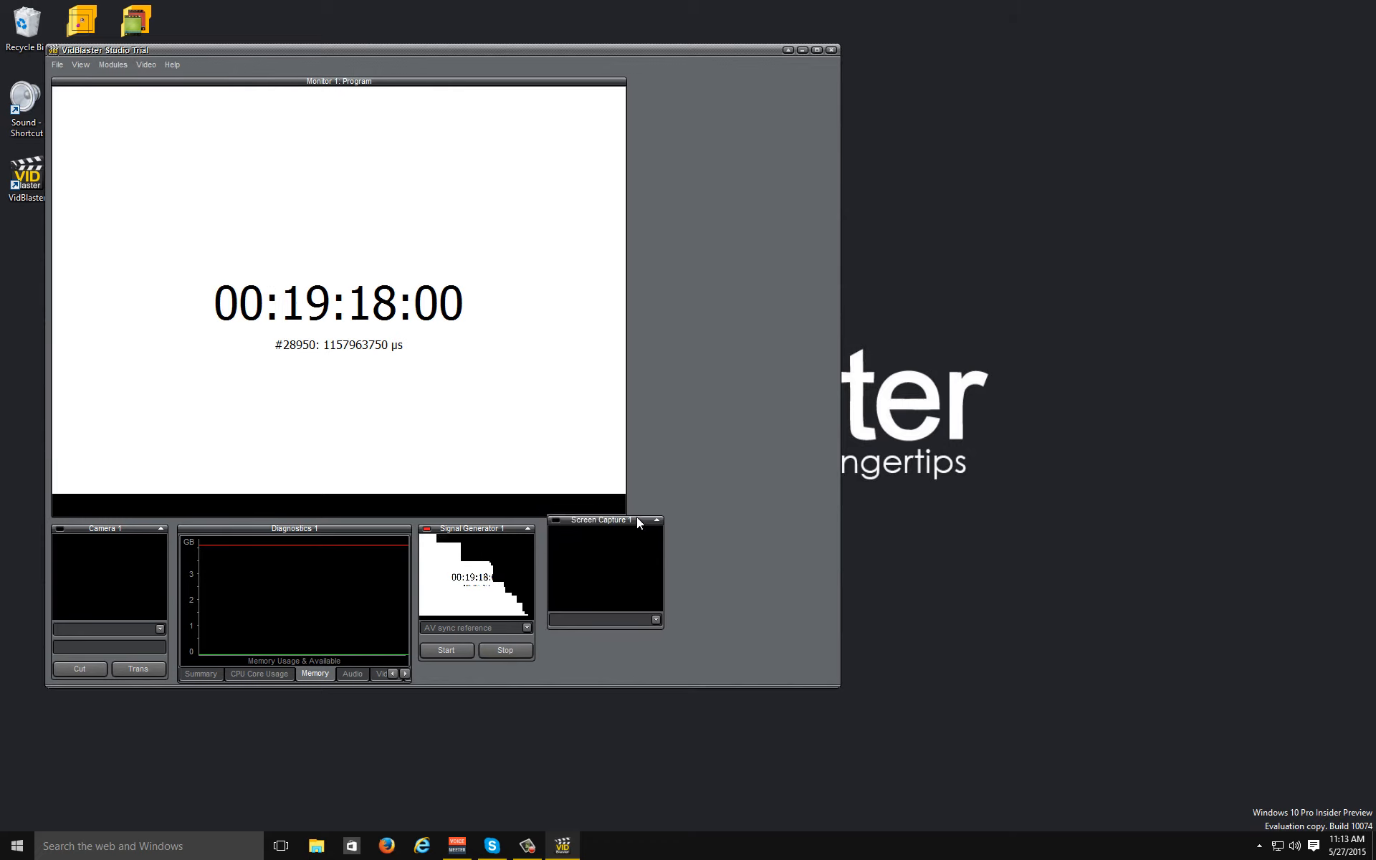
click(654, 627)
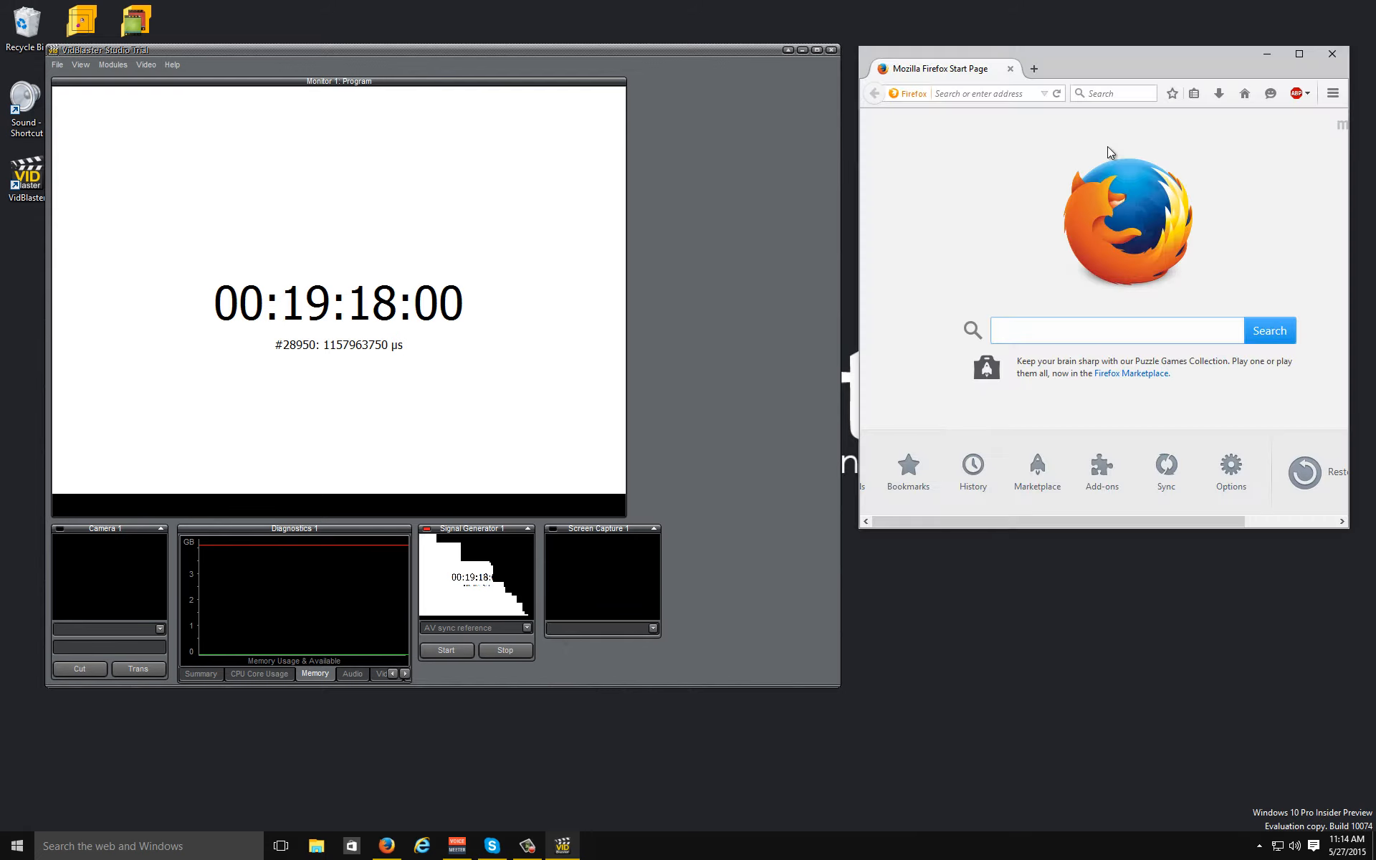
Capture the Firefox start page window and put the feed on program output
click(653, 628)
click(630, 672)
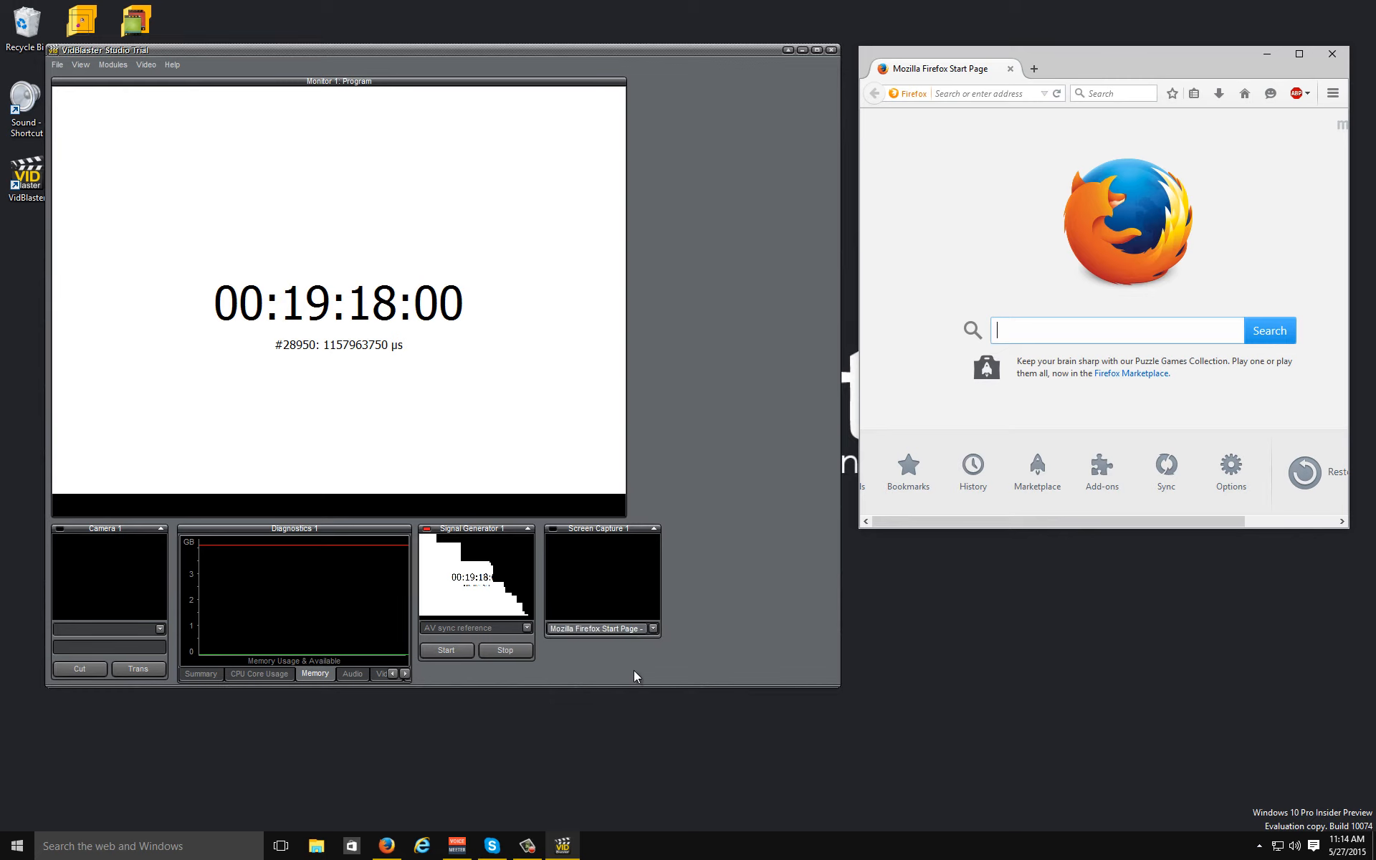
click(610, 573)
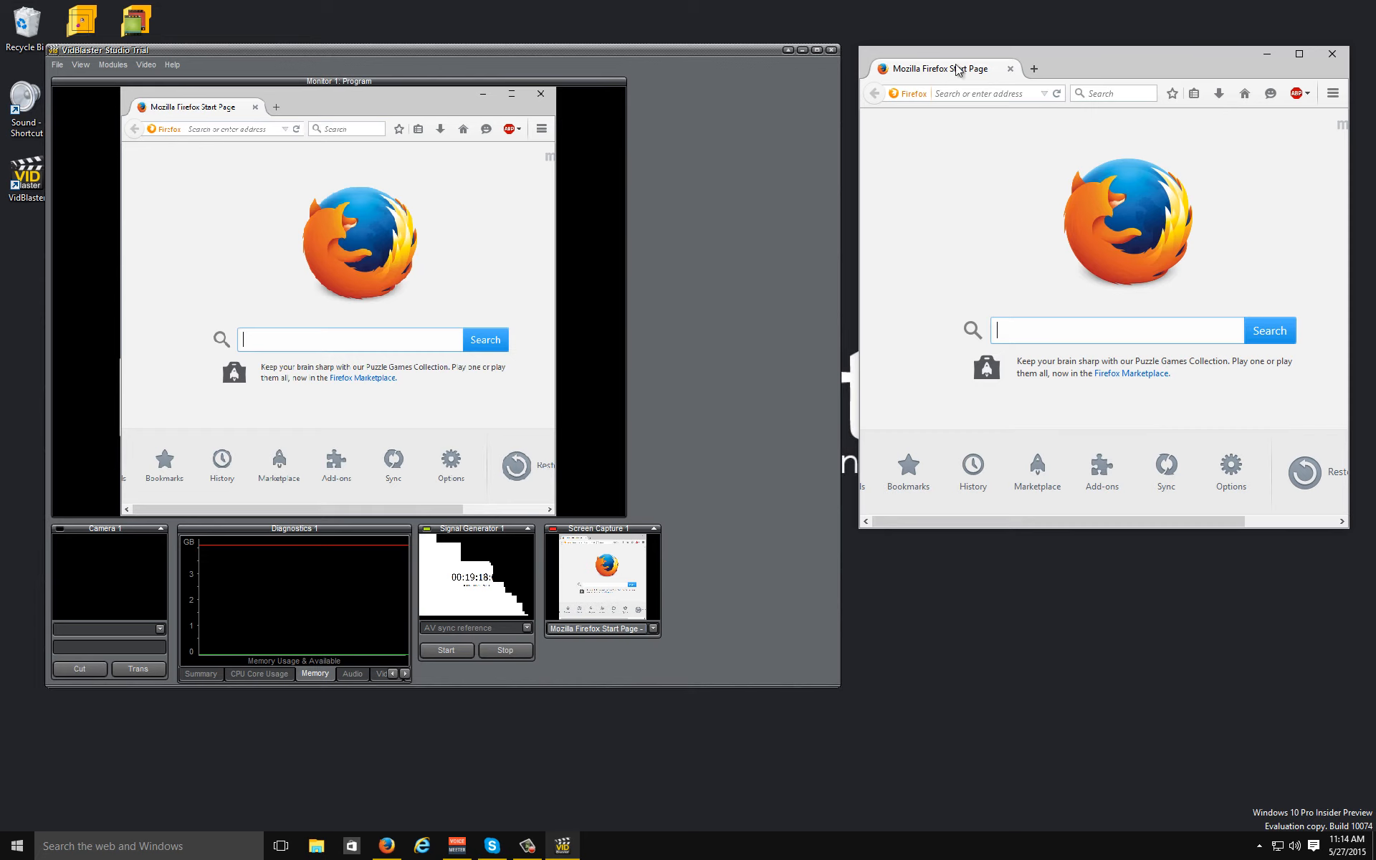
Load vidblaster.com in Firefox while it is live, then close the browser
click(1012, 94)
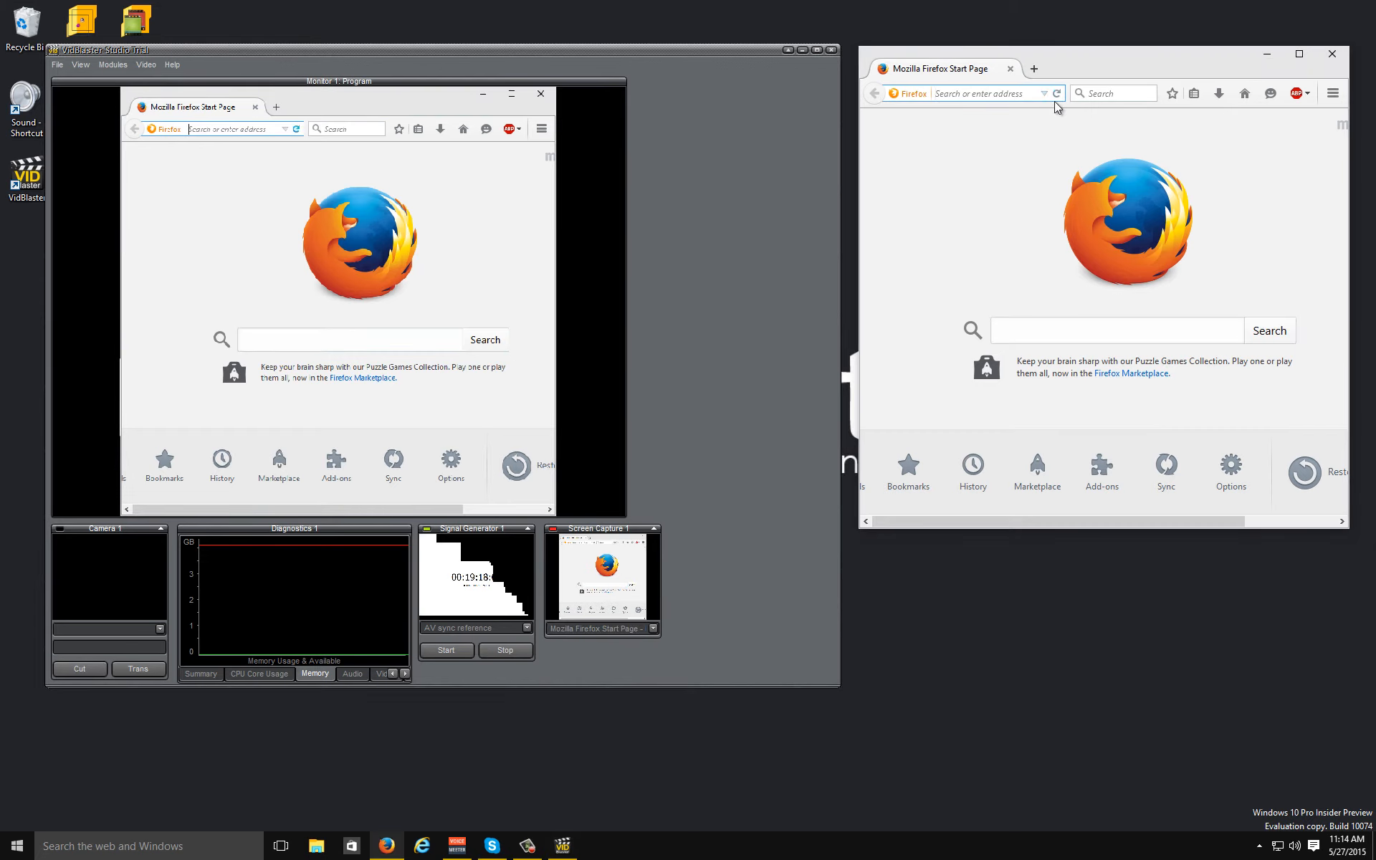
text(vidblaster.com/)
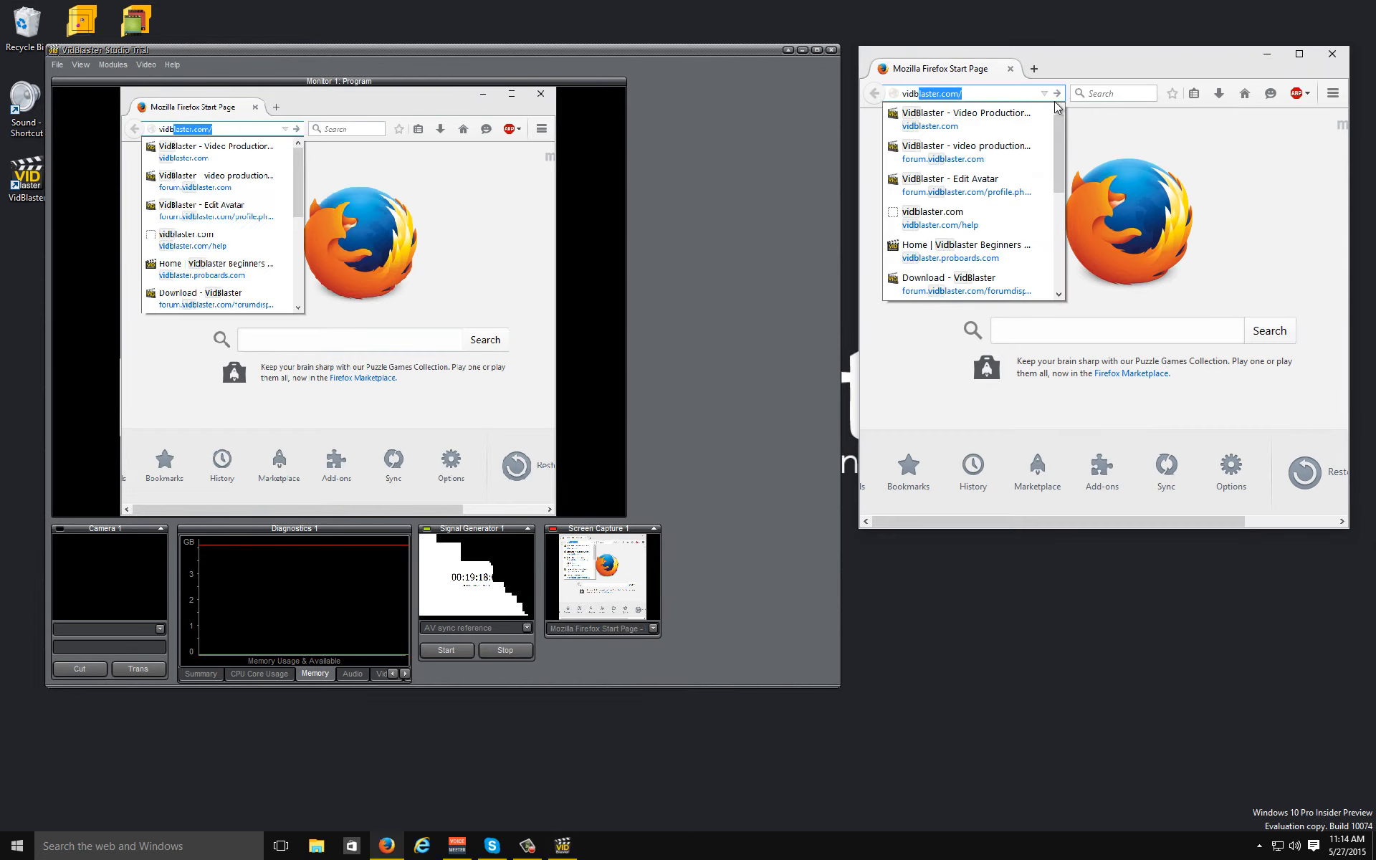
key(Return)
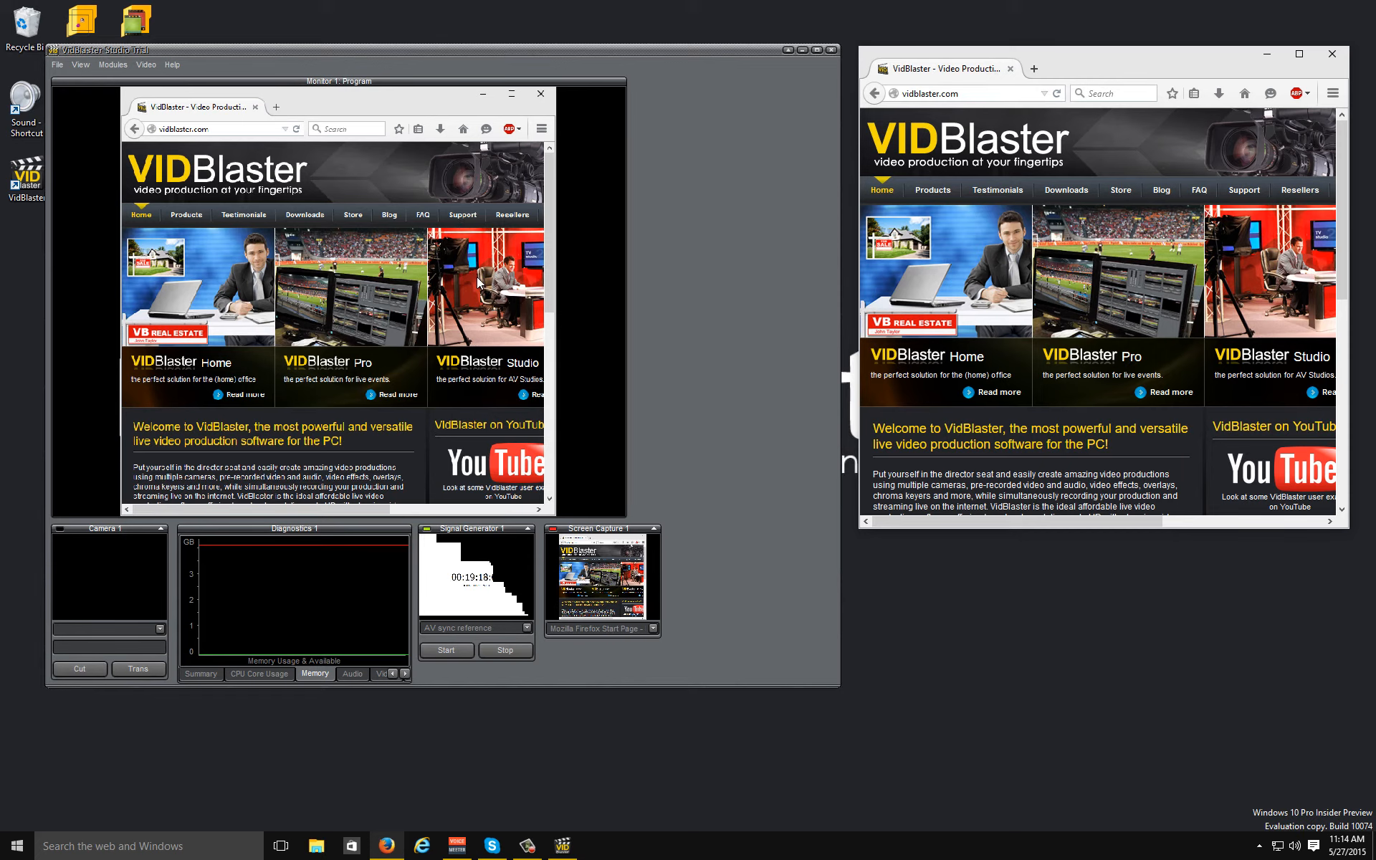
click(1333, 53)
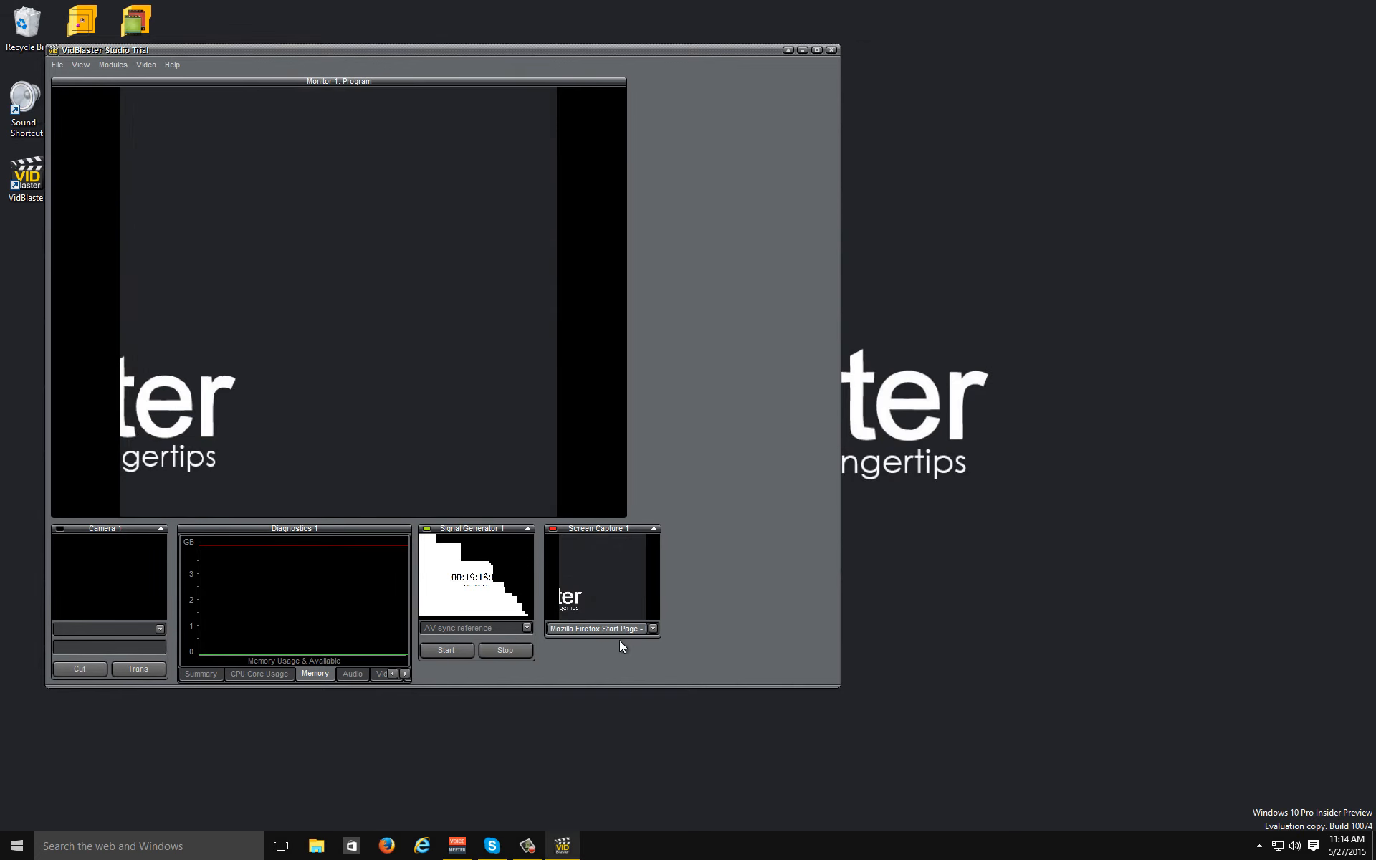
Open the Skype main window and move it to the right side of the screen
right_click(492, 846)
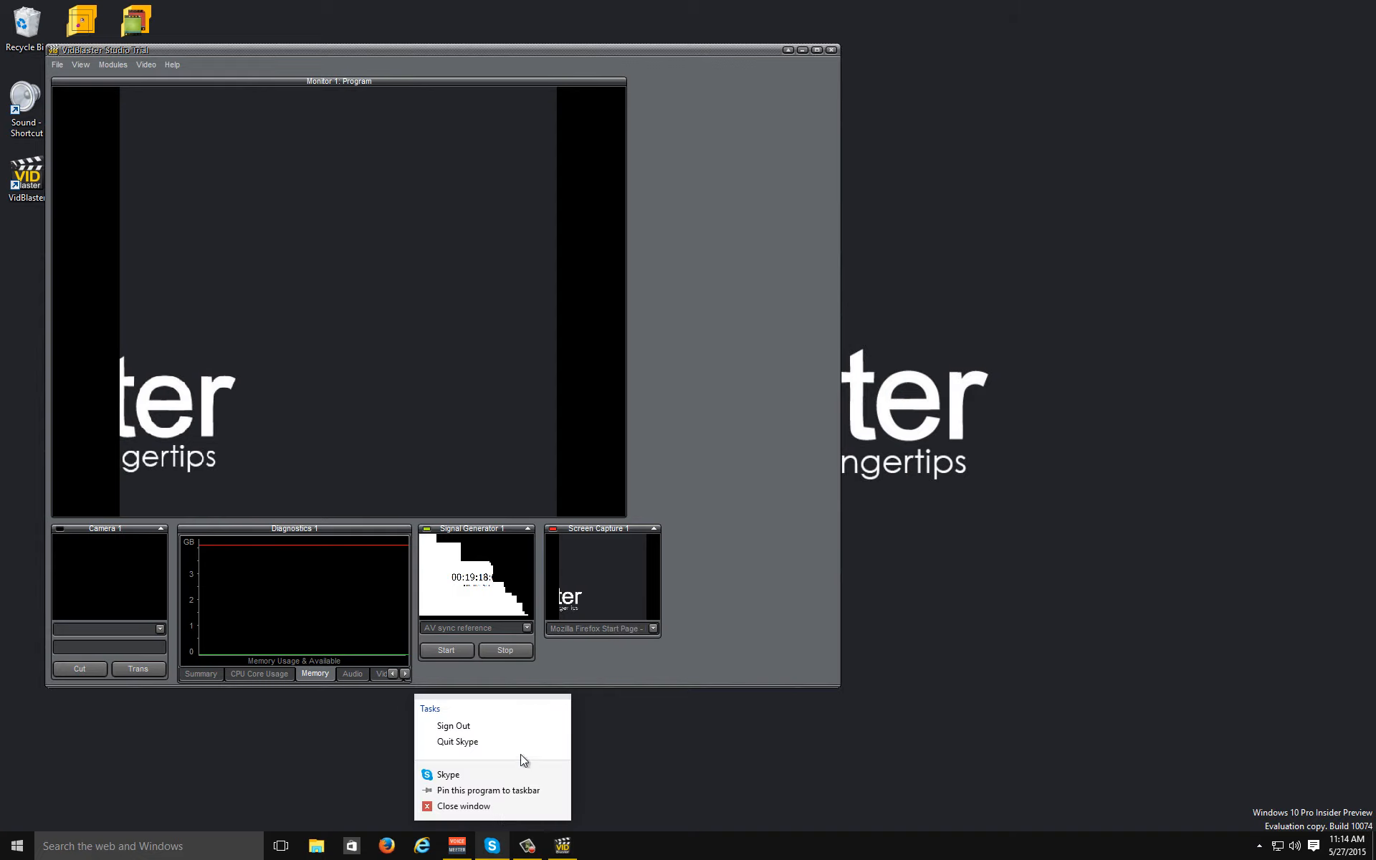
click(487, 774)
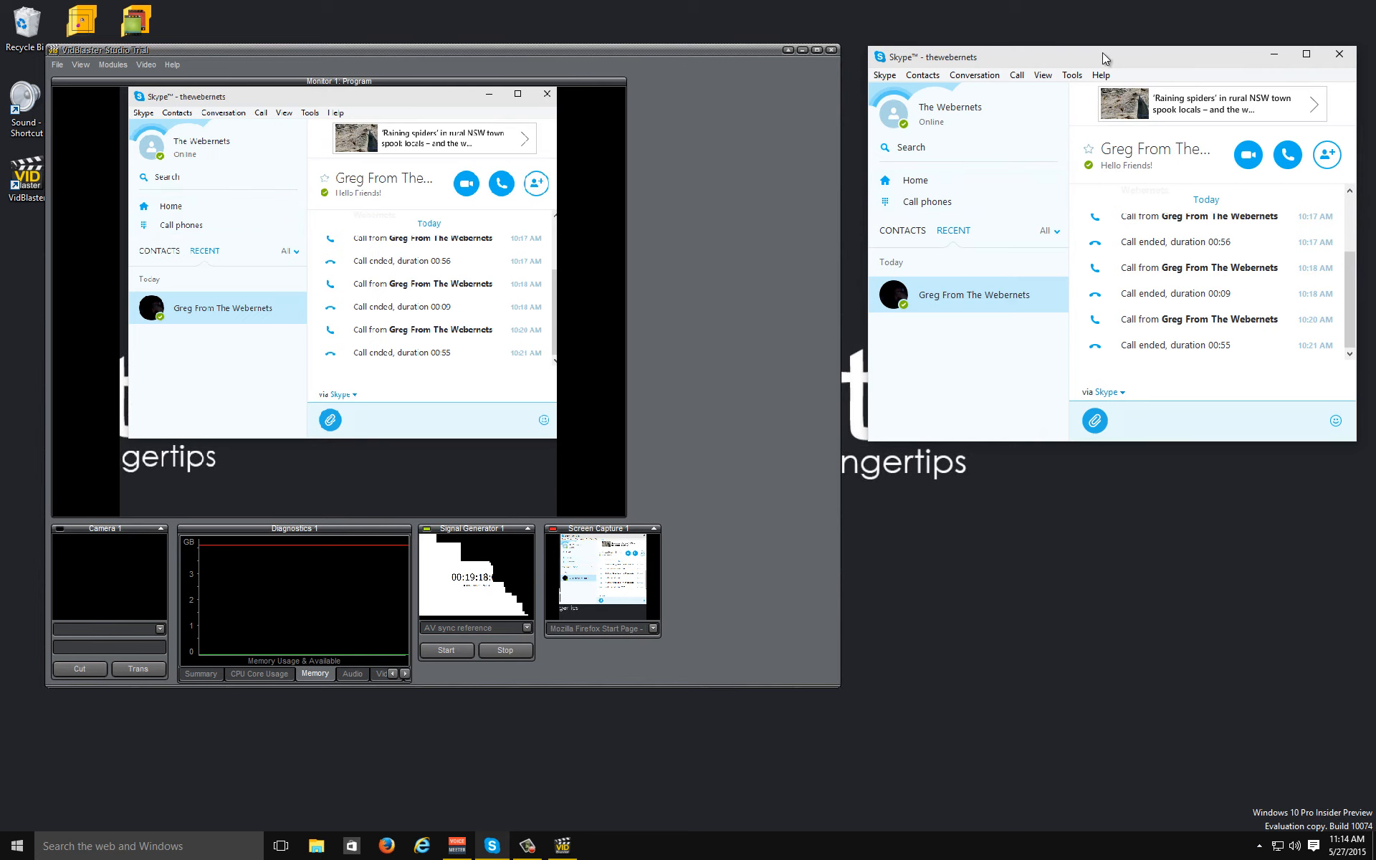
mouse_move(1104, 57)
mouse_down()
mouse_move(1182, 62)
mouse_move(1097, 53)
mouse_up()
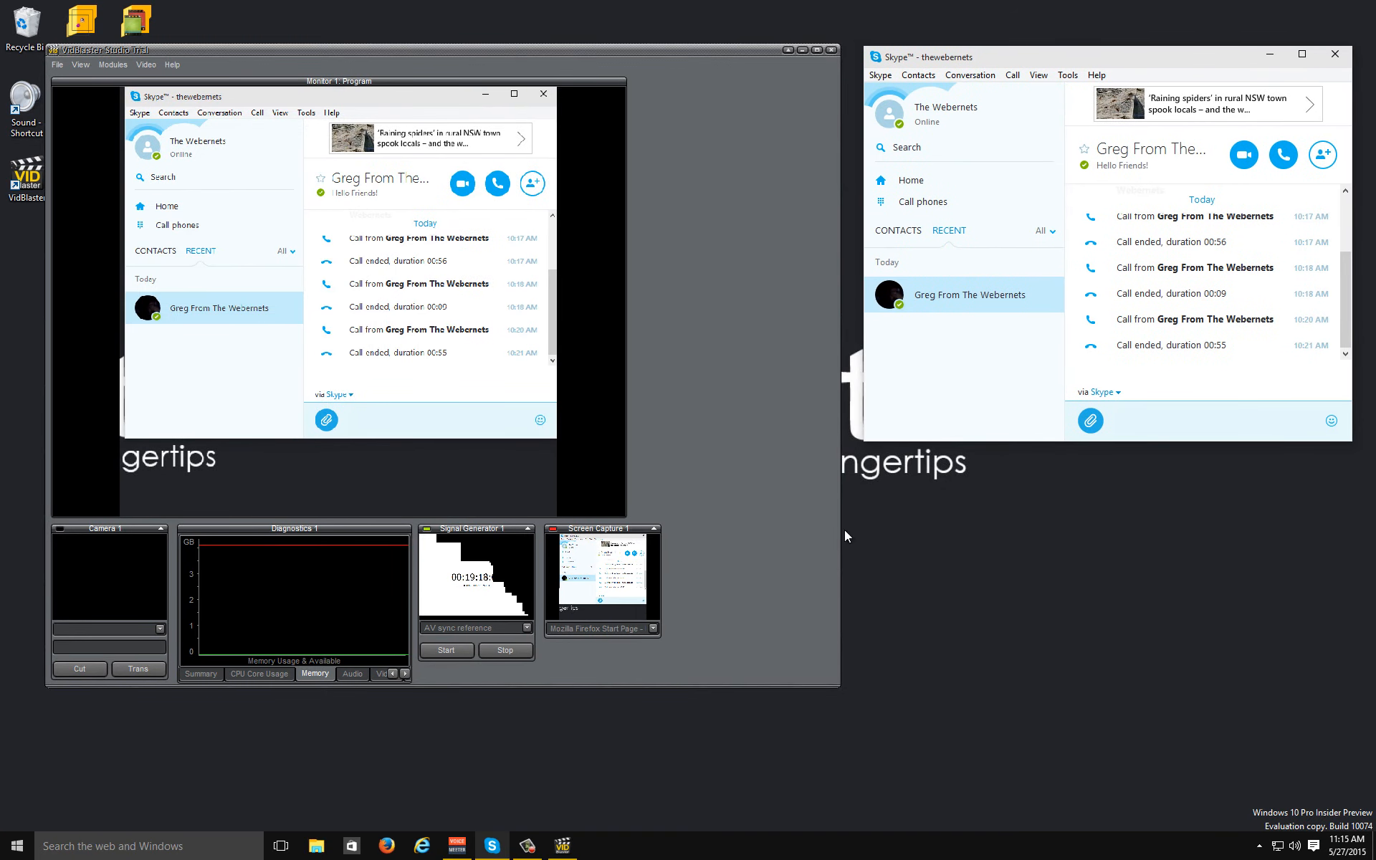
Make the Skype window the Screen Capture source instead of Firefox
click(653, 629)
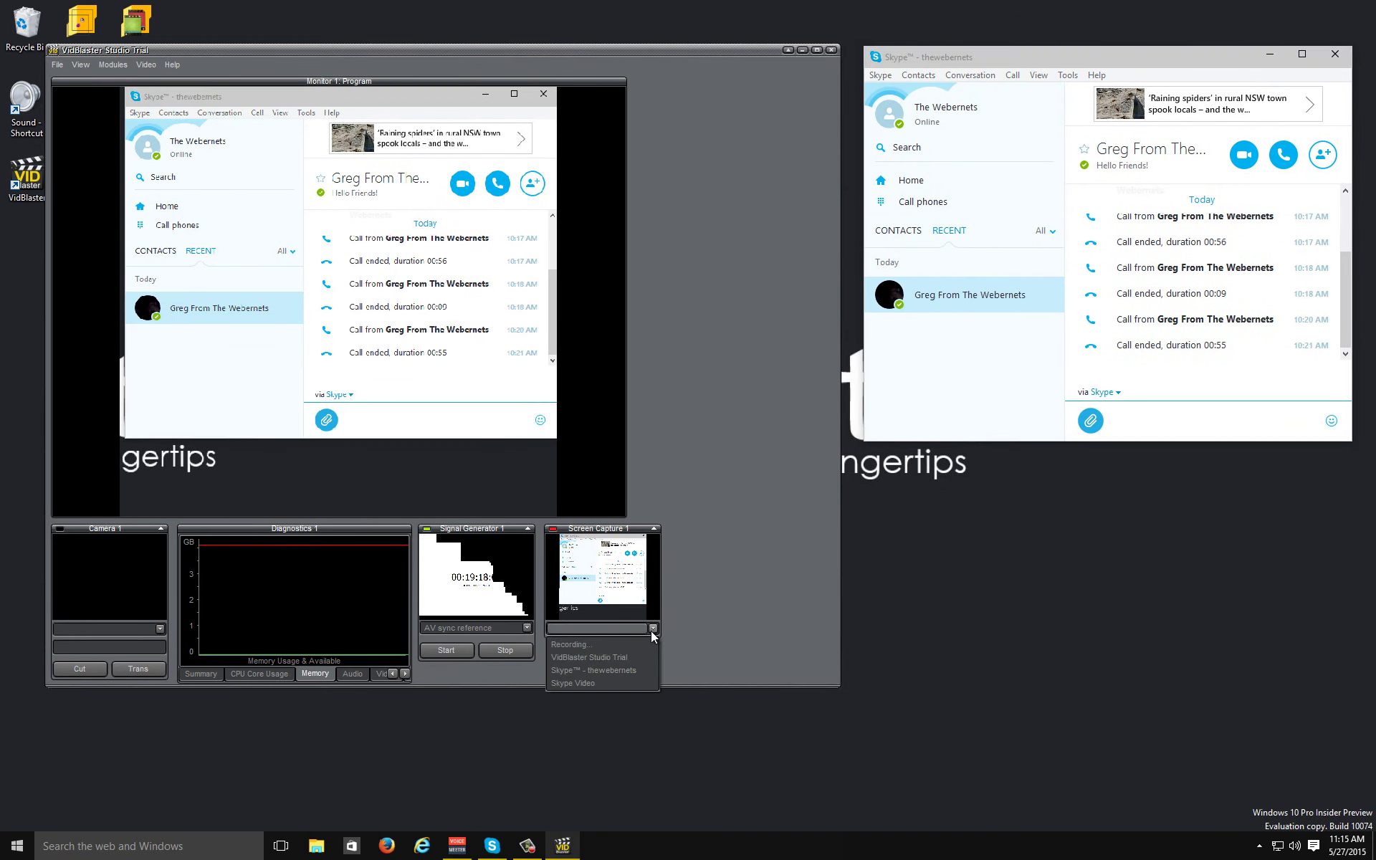
click(631, 668)
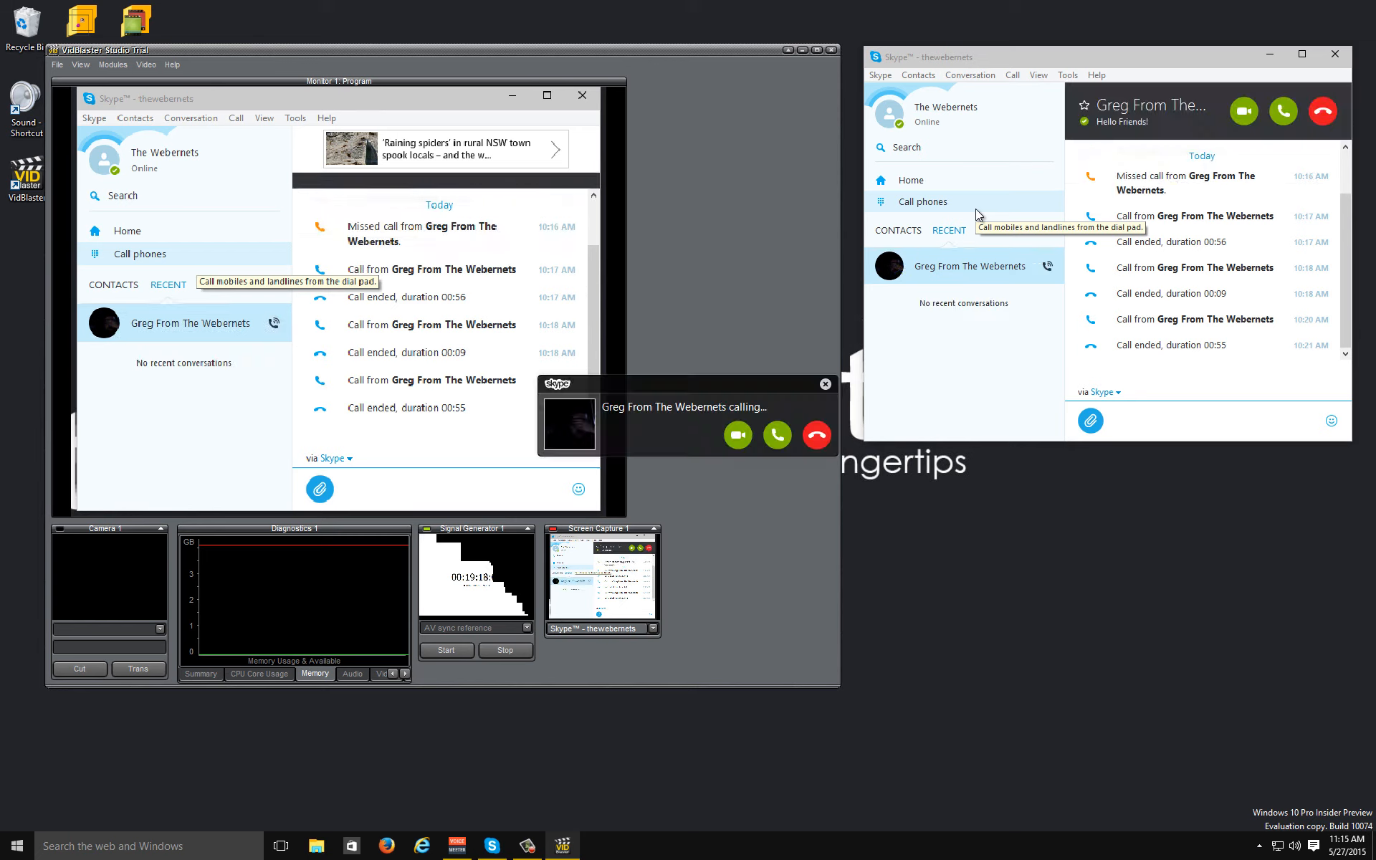
Answer the call with video, capture only the Skype Video window, and close the floating call preview
click(737, 435)
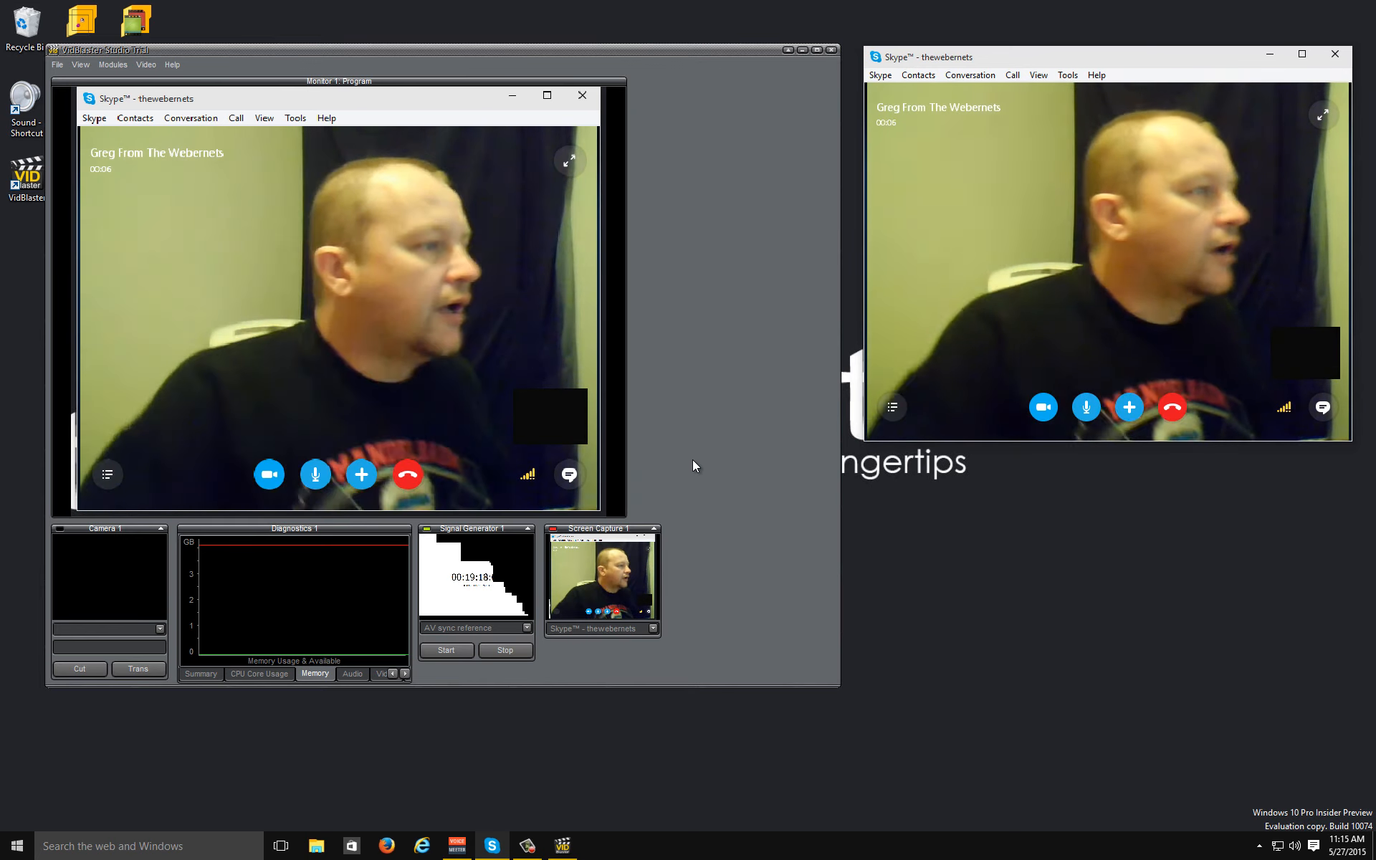
click(655, 627)
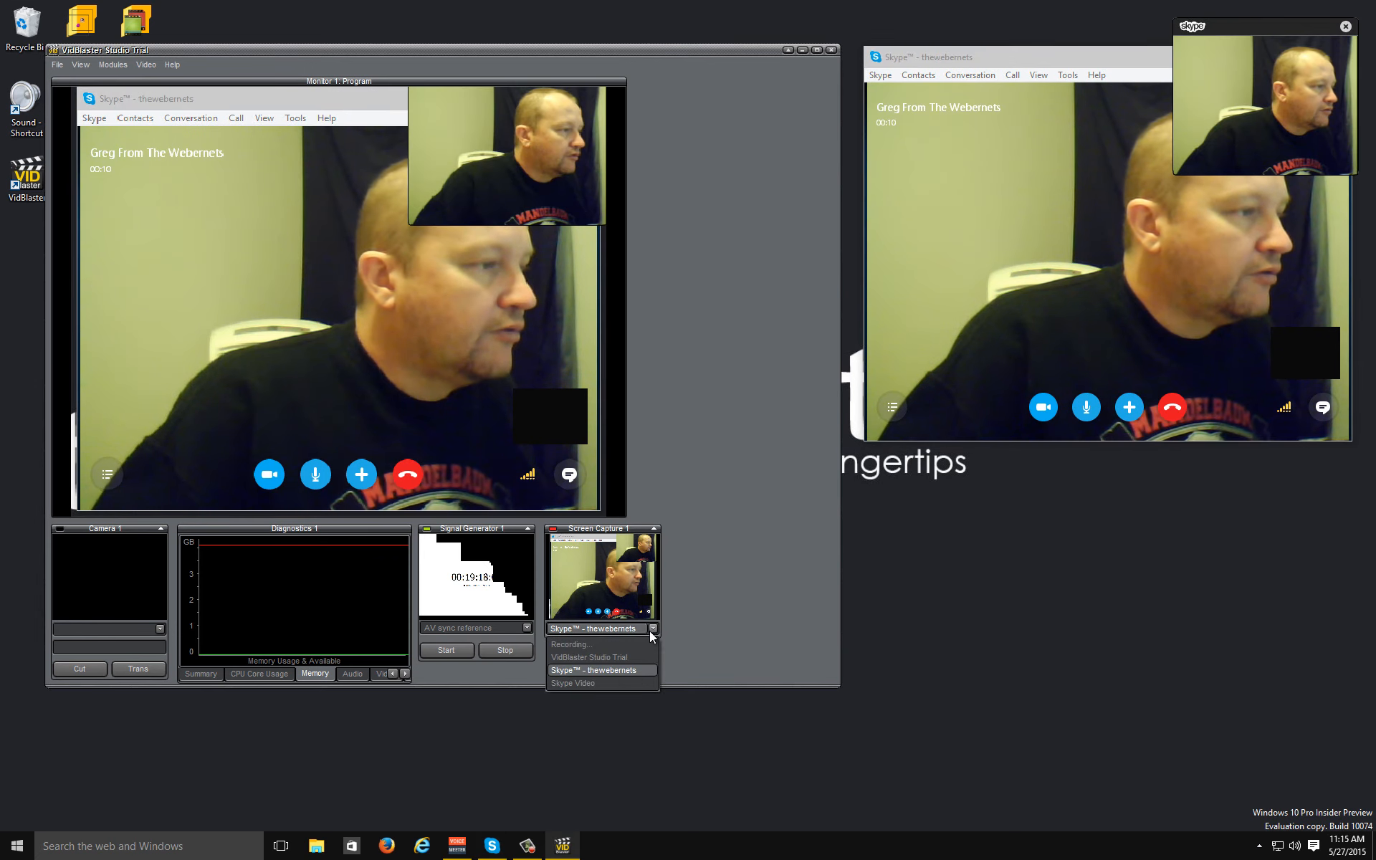
click(578, 684)
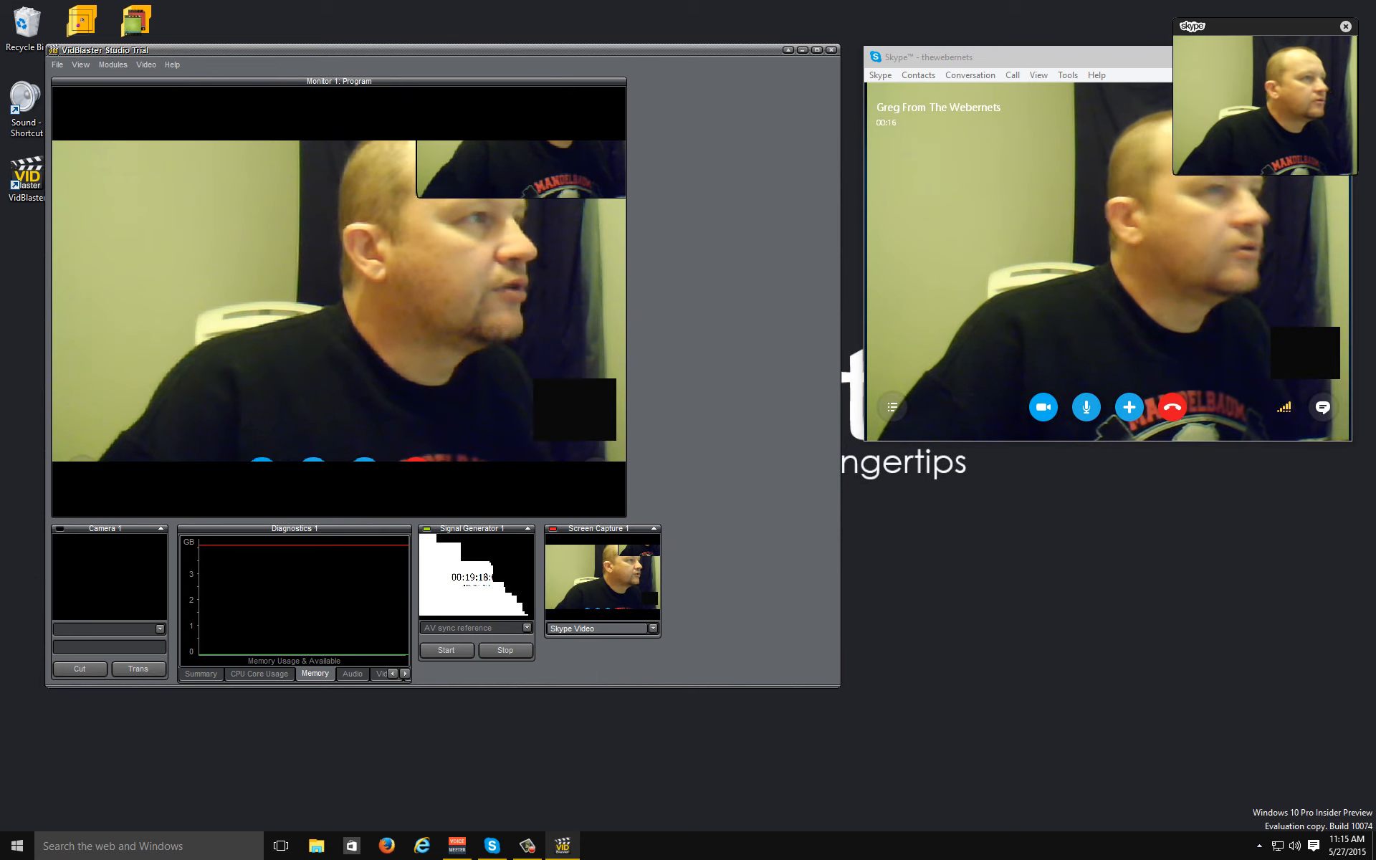
click(1345, 29)
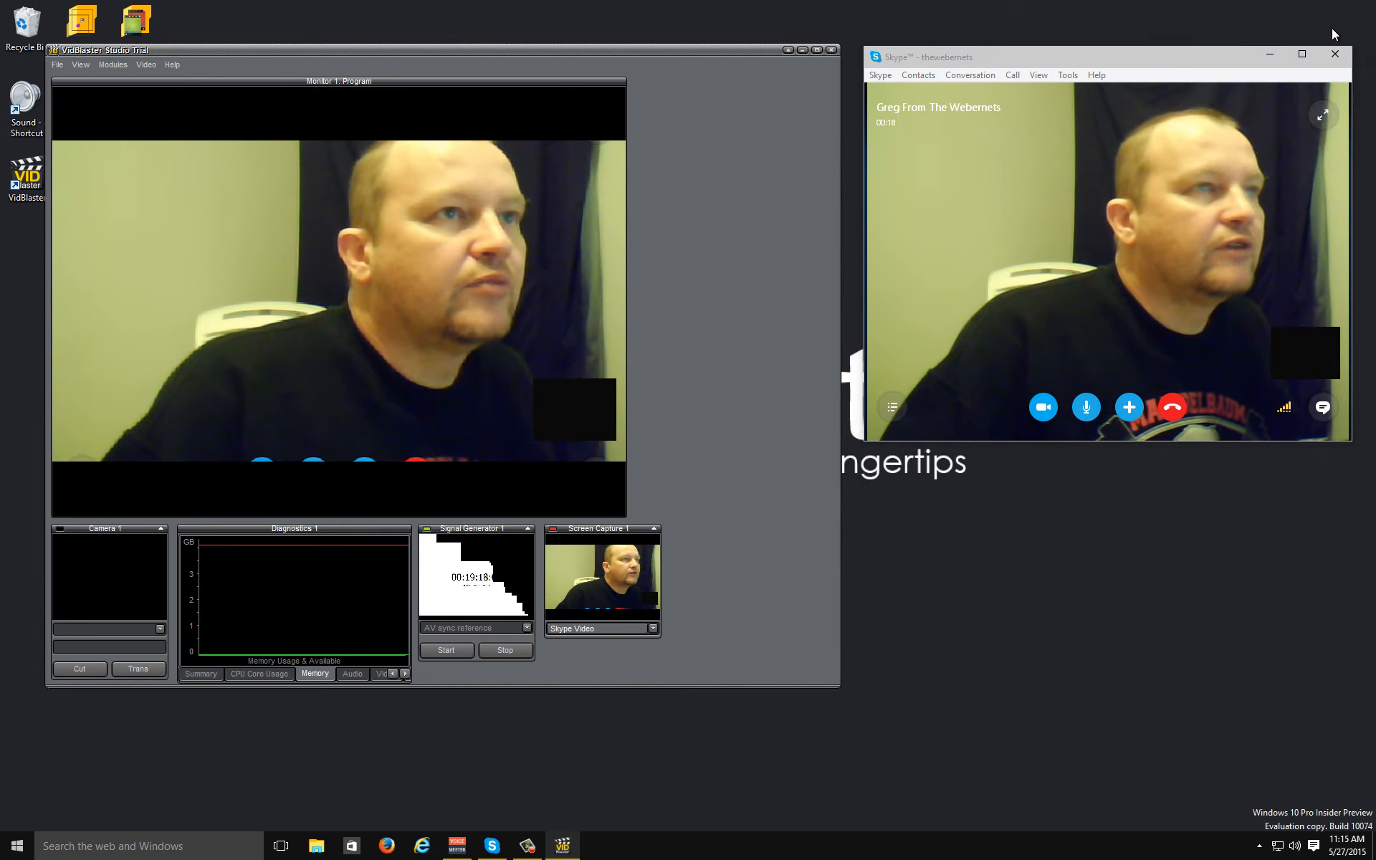